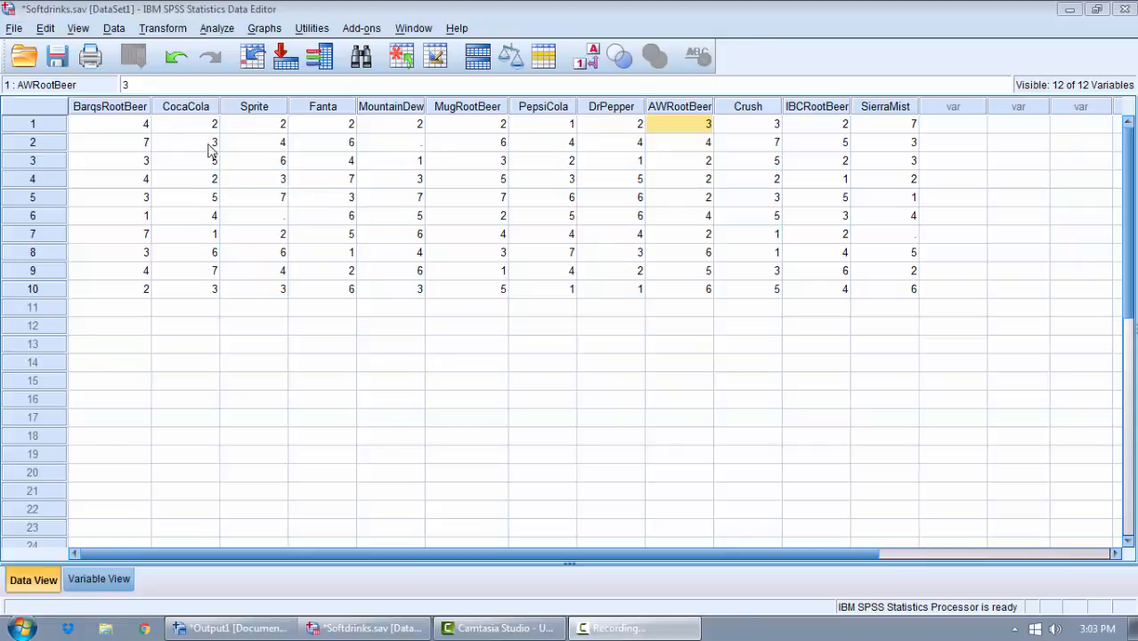
Locate the first-case ratings of BarqsRootBeer, MugRootBeer, AWRootBeer and IBCRootBeer in the data.
left_click(134, 127)
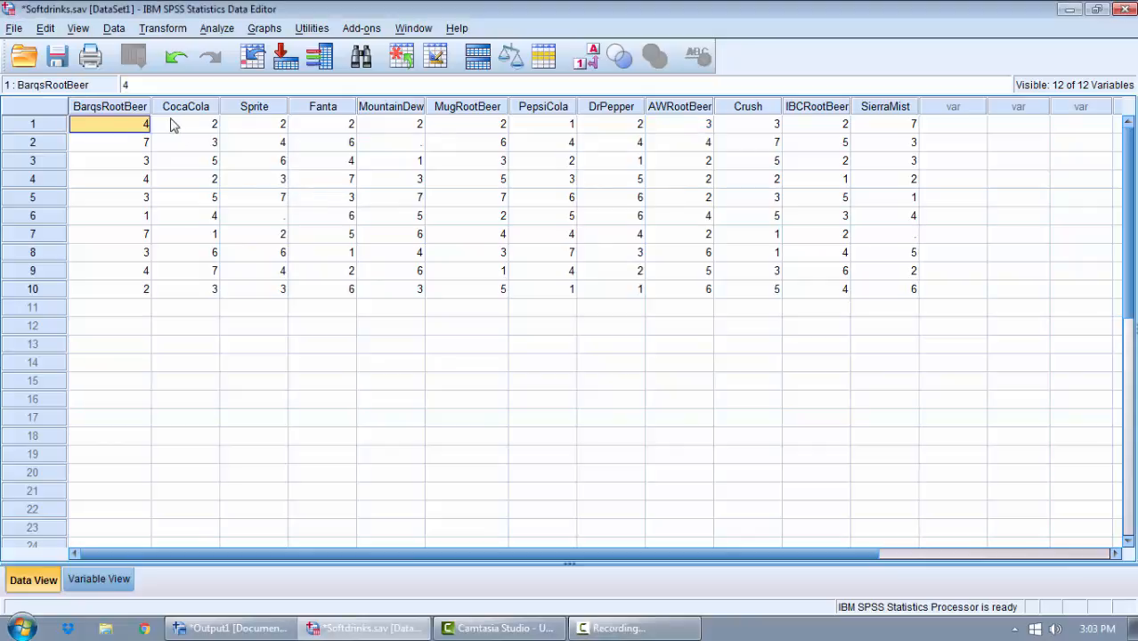
left_click(468, 128)
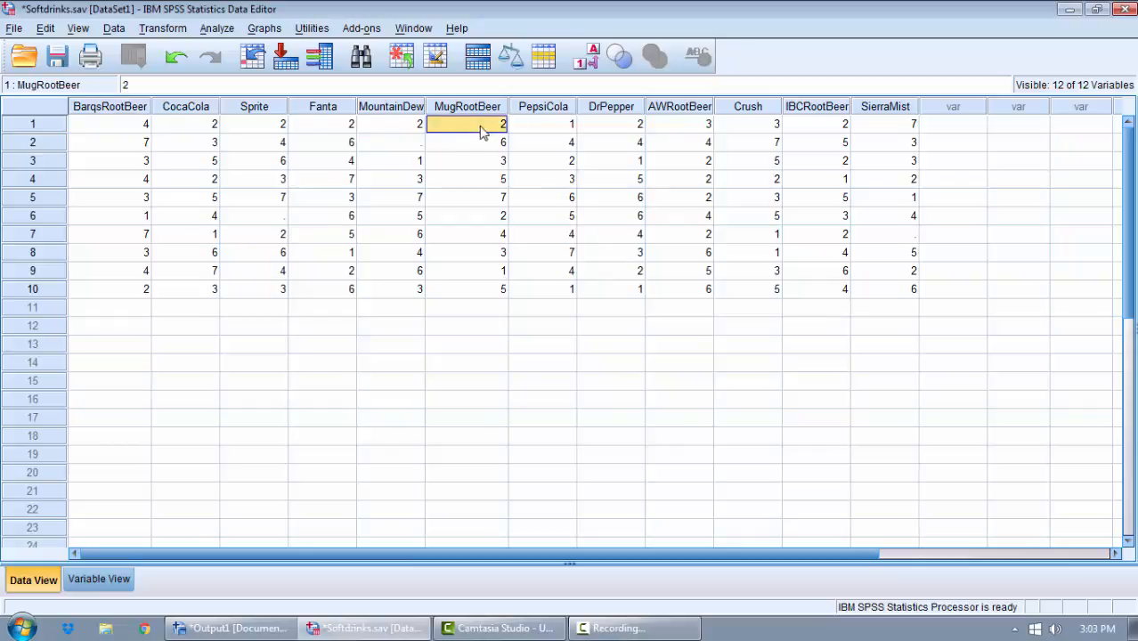
left_click(674, 124)
left_click(835, 129)
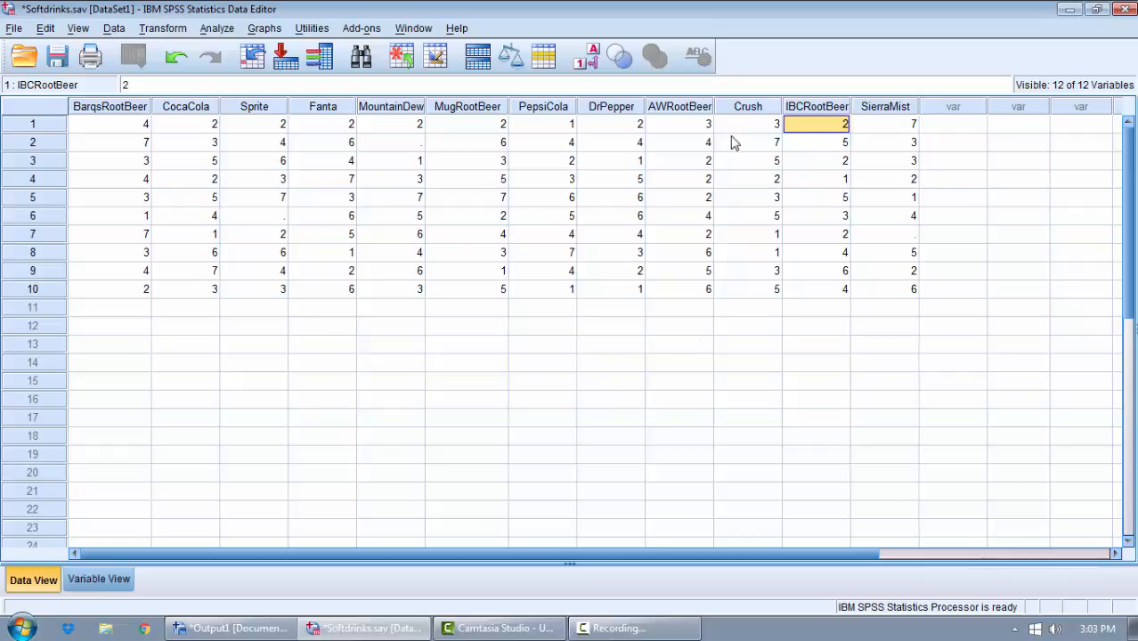
Start computing a new variable with Rootbeer as the target variable name.
left_click(162, 31)
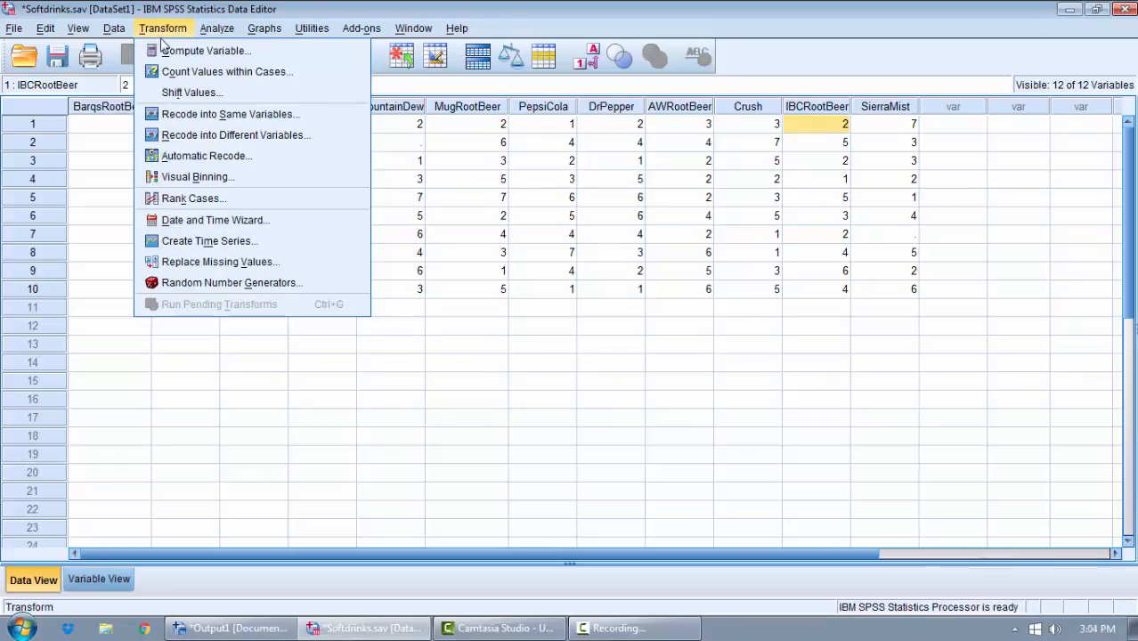
left_click(167, 50)
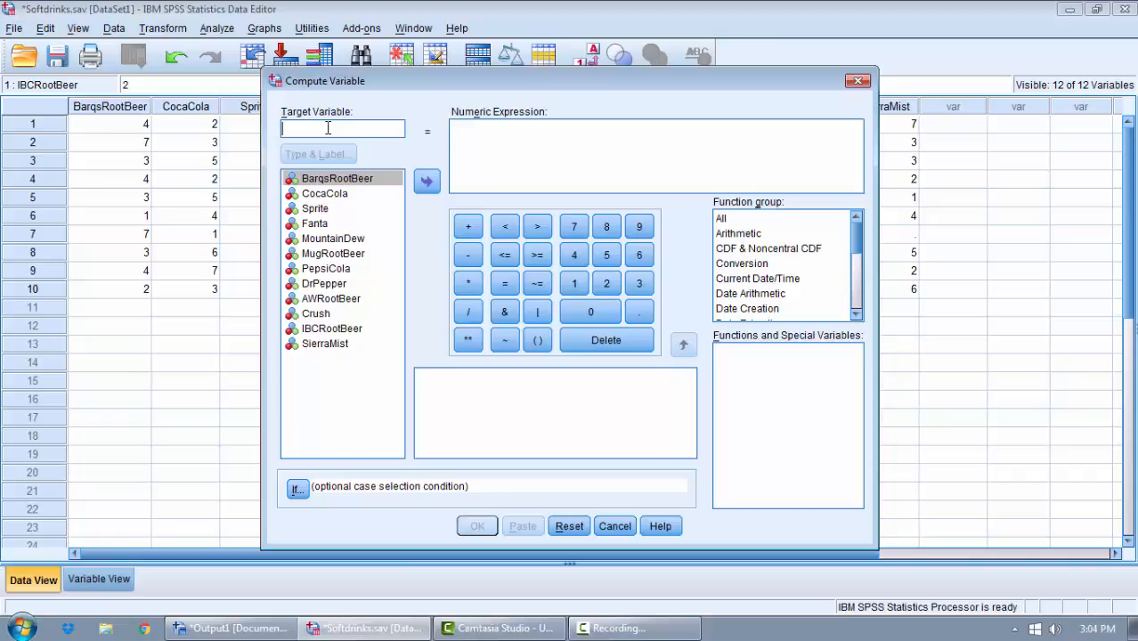
type("R")
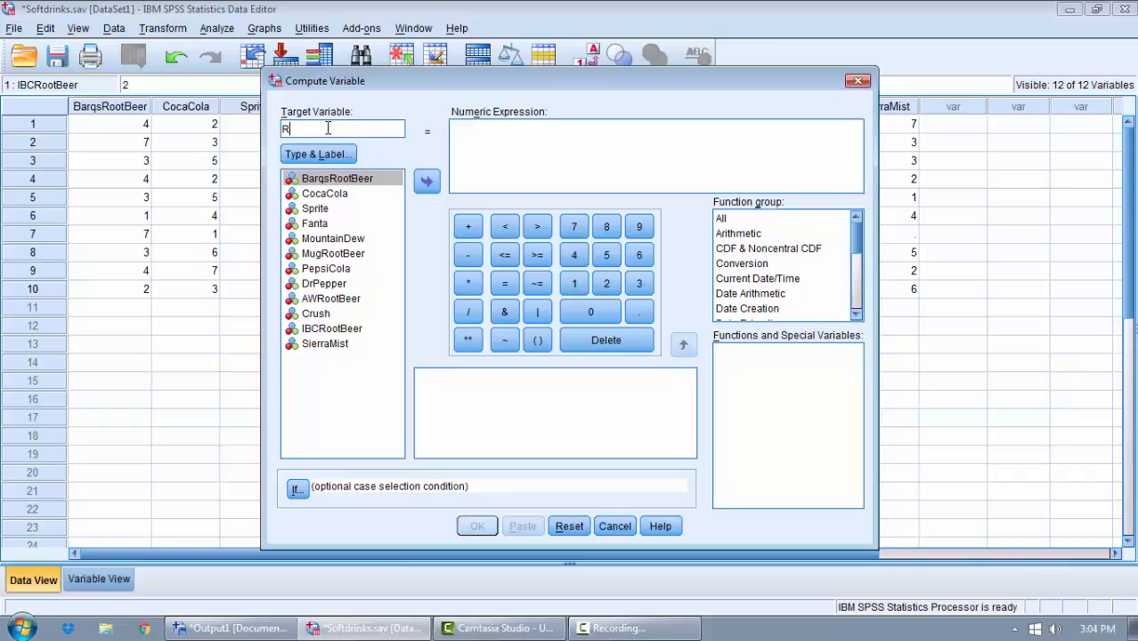
type("ootbeer")
Give the target variable the label "all brands of rootbeer" and keep its type numeric.
left_click(327, 157)
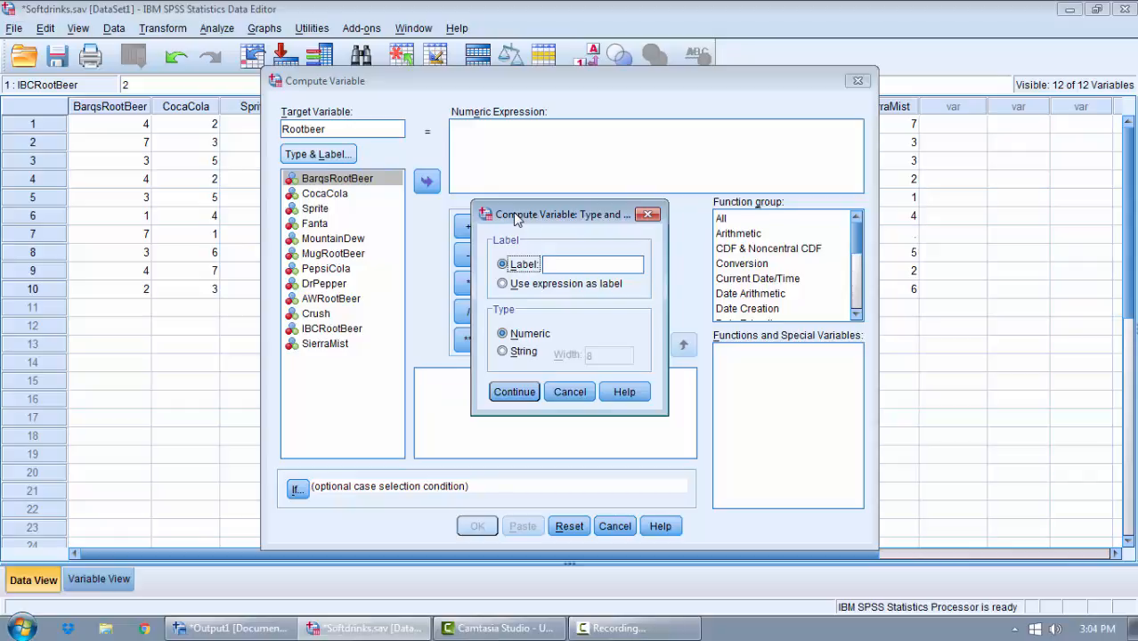
left_click(554, 264)
type("all brands ")
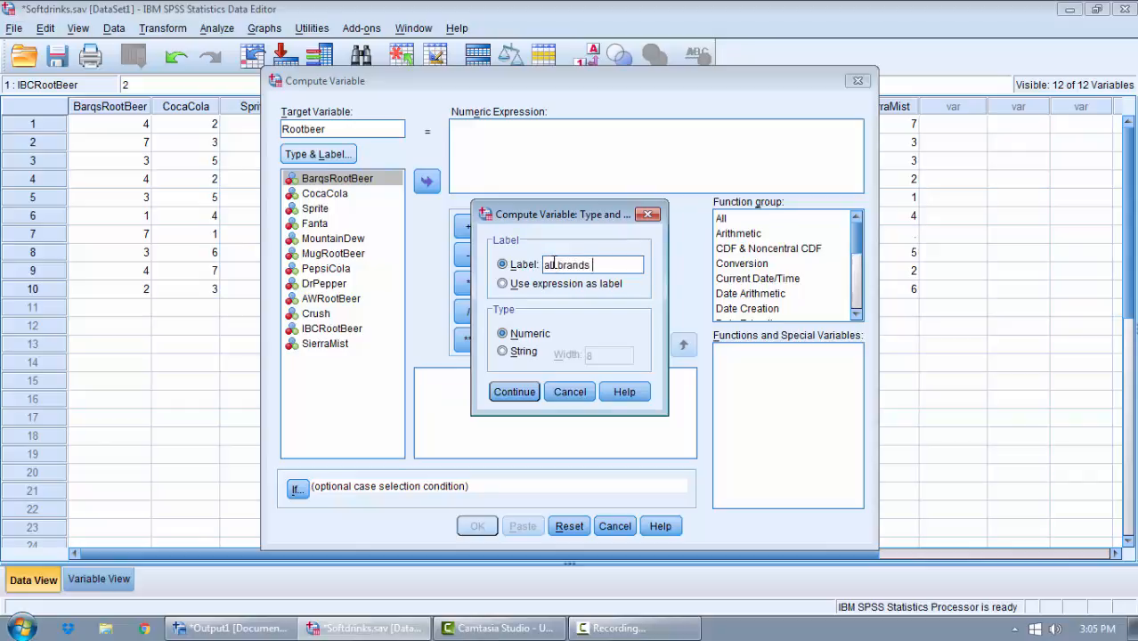
type("of rootbeer")
left_click(515, 391)
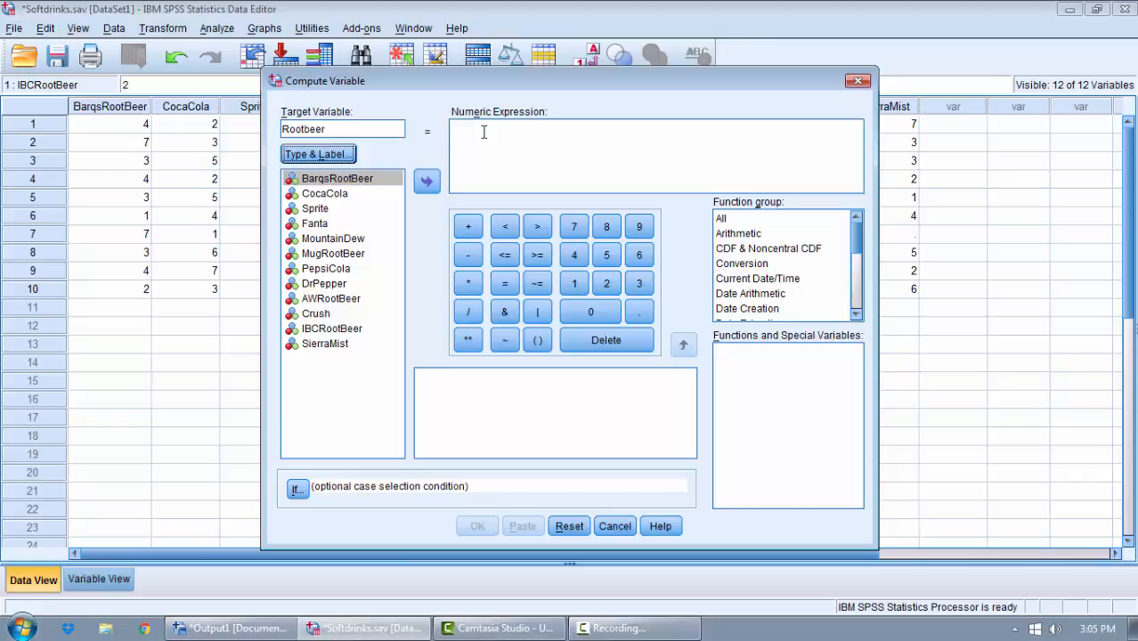
left_click(356, 181)
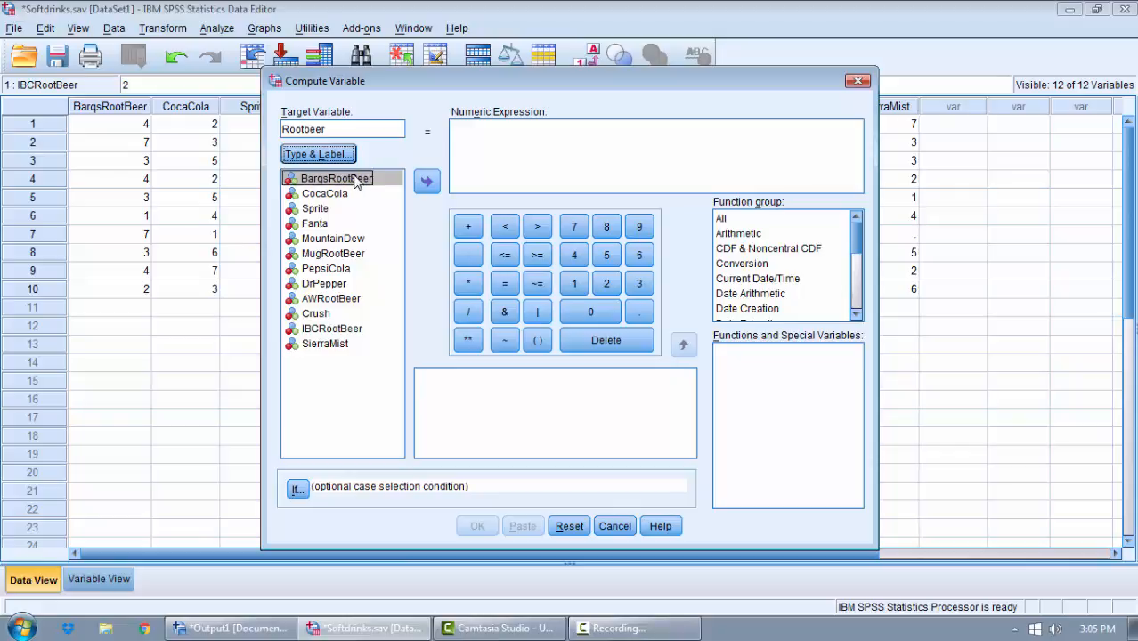
double_click(355, 181)
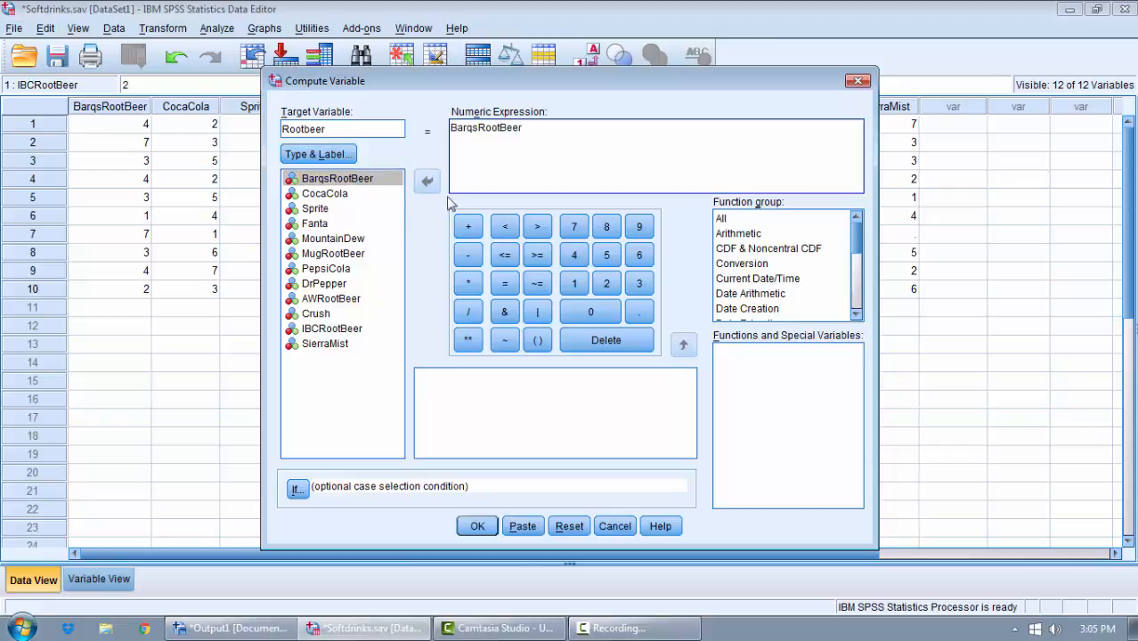
left_click(469, 227)
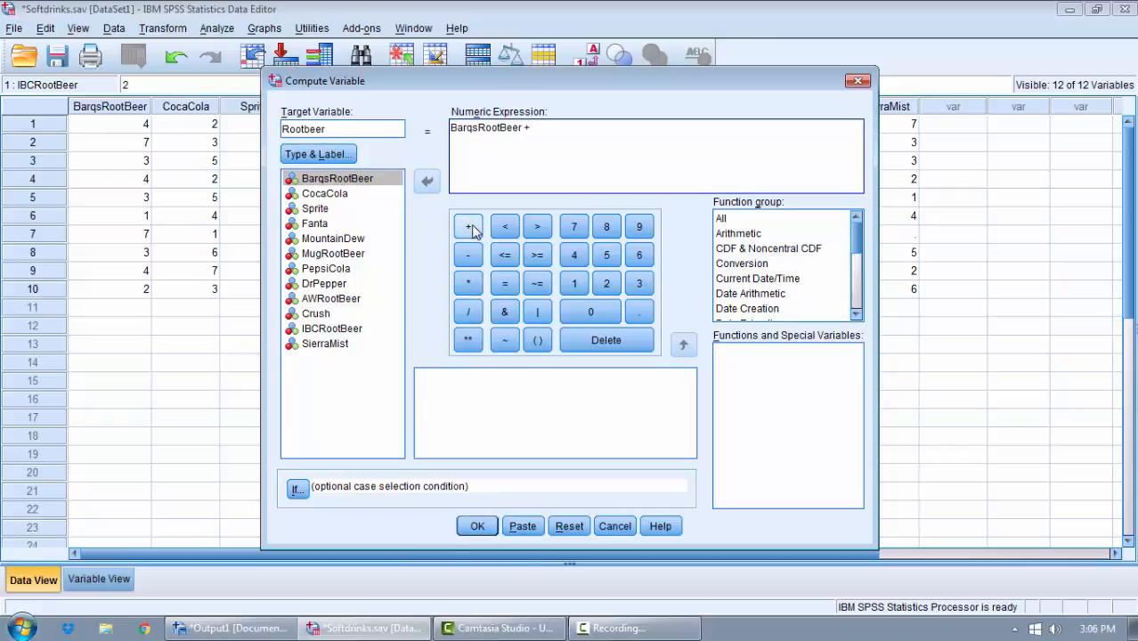
left_click(366, 223)
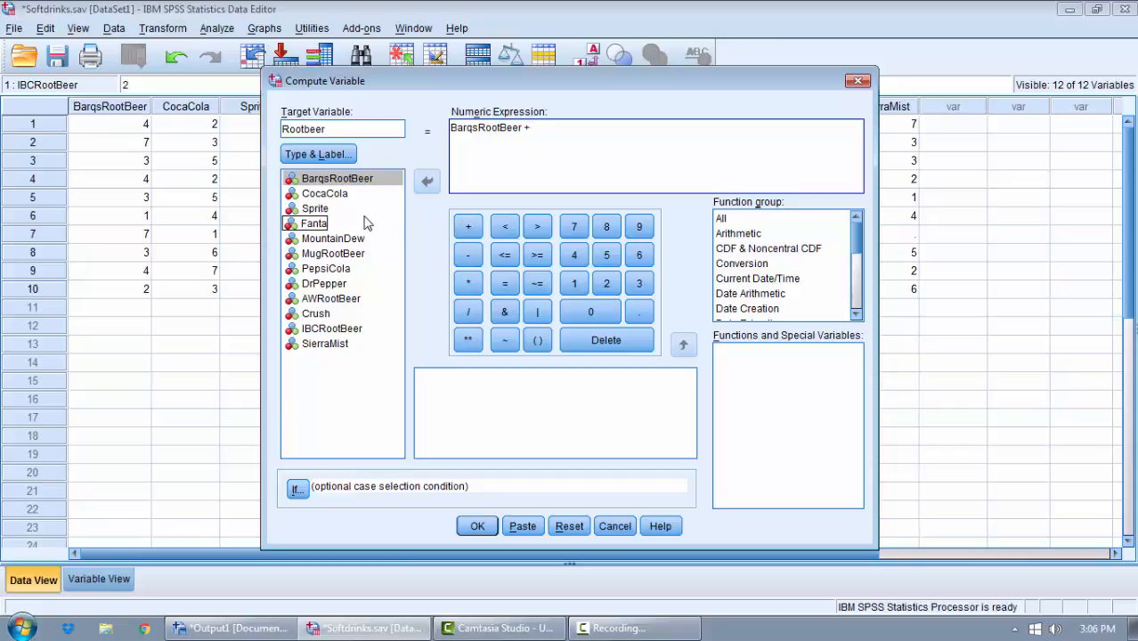
left_click(343, 254)
double_click(345, 256)
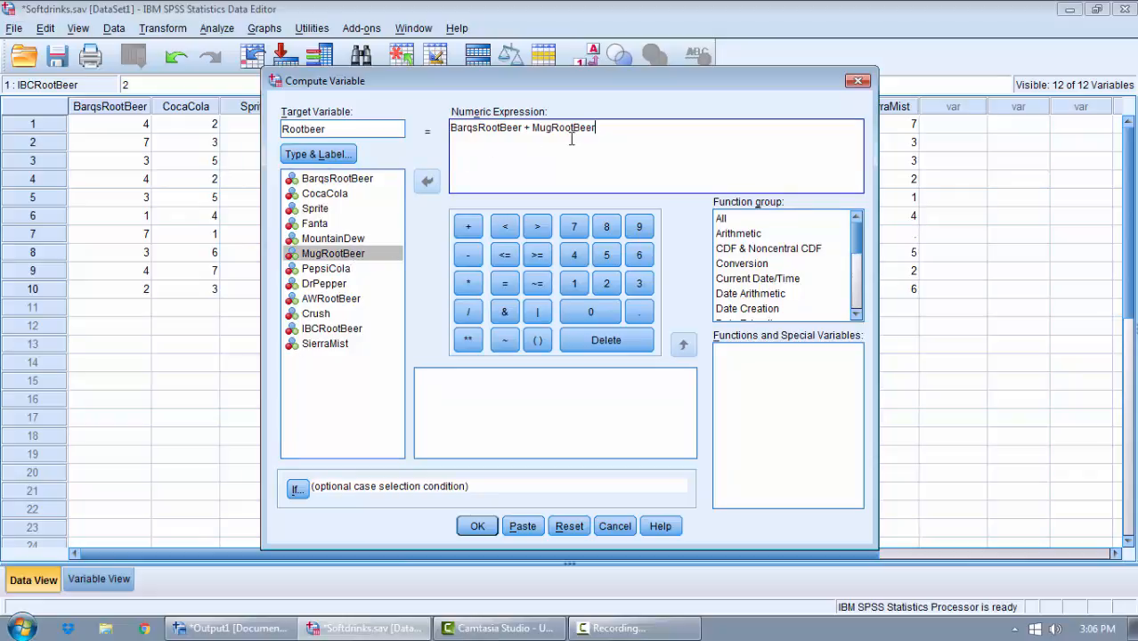
left_click_drag(617, 133, 376, 133)
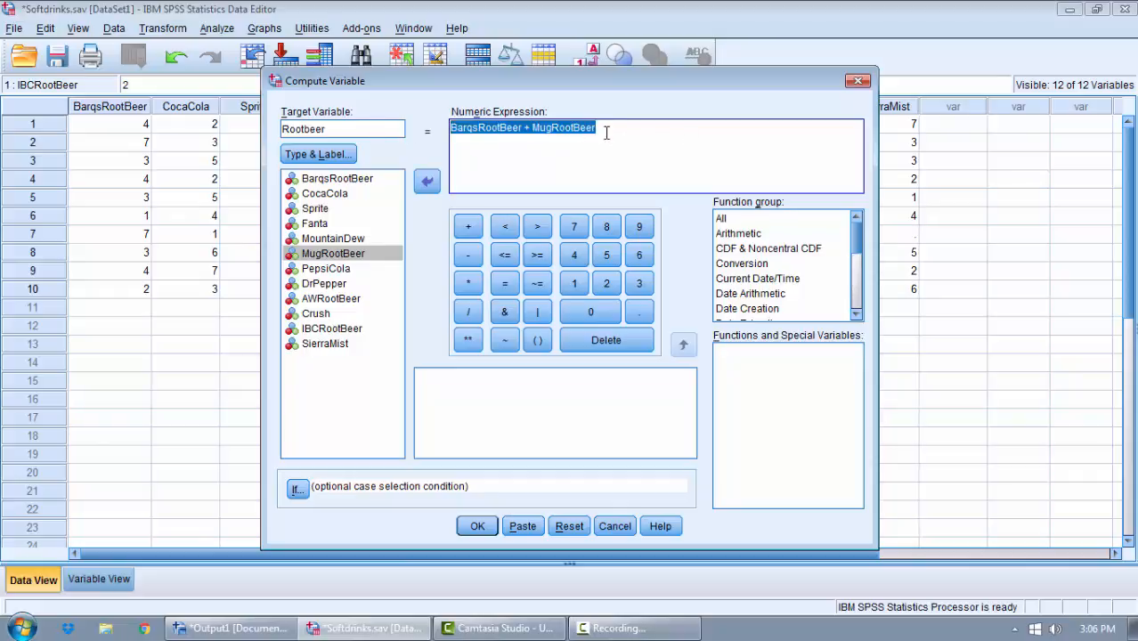
key("Delete")
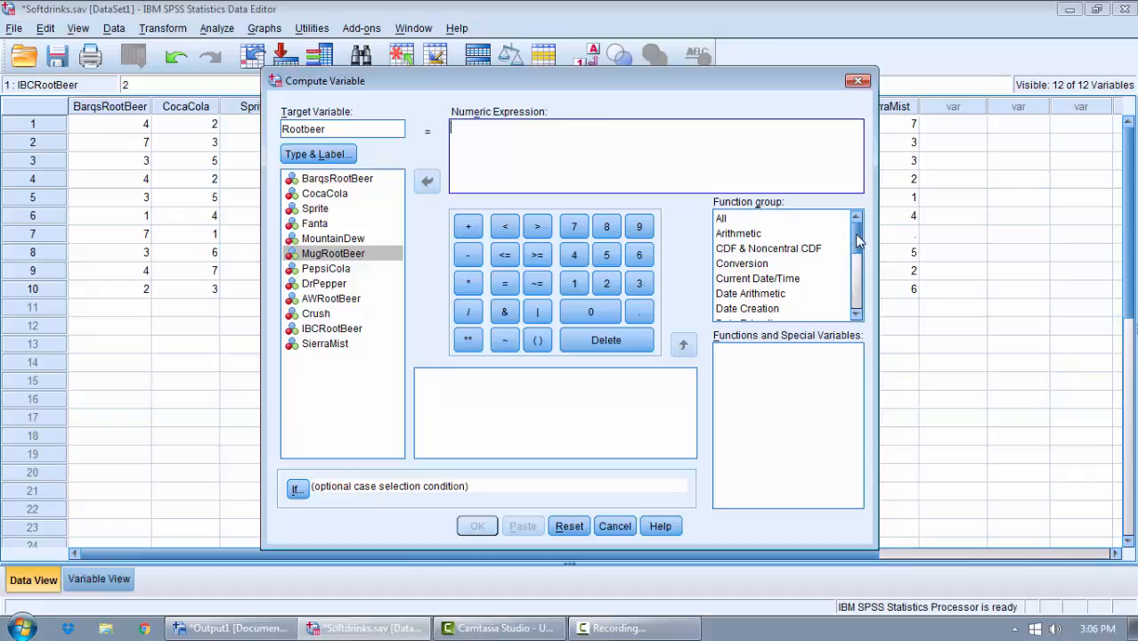
Insert the Mean function from the Statistical function group into the numeric expression.
left_click_drag(856, 242, 866, 257)
left_click_drag(866, 277, 870, 292)
left_click(791, 281)
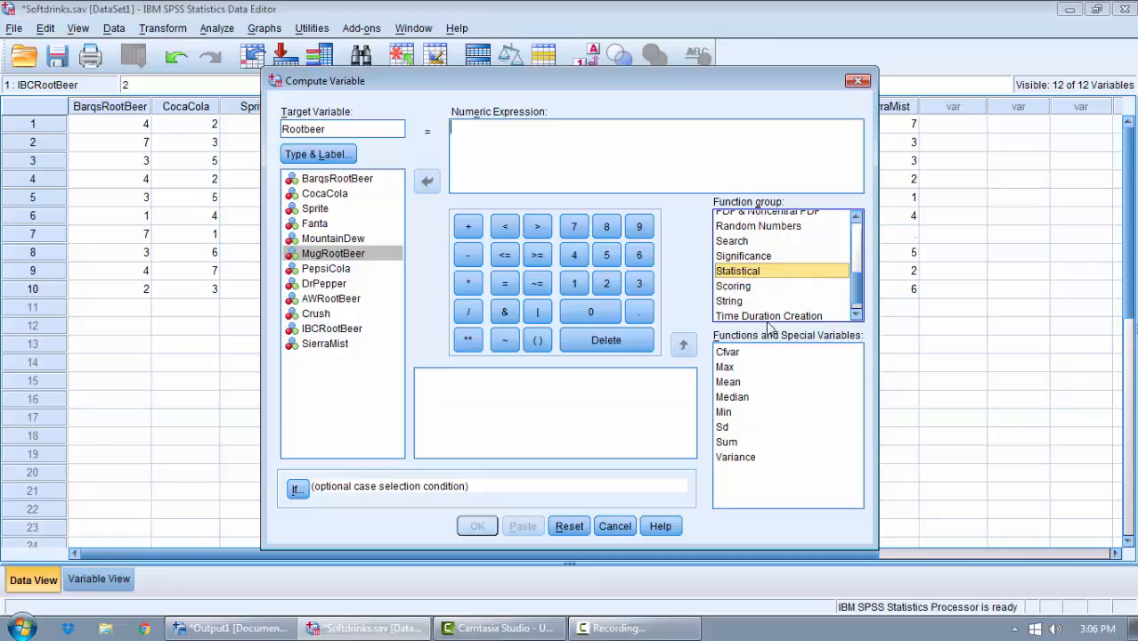
left_click(743, 387)
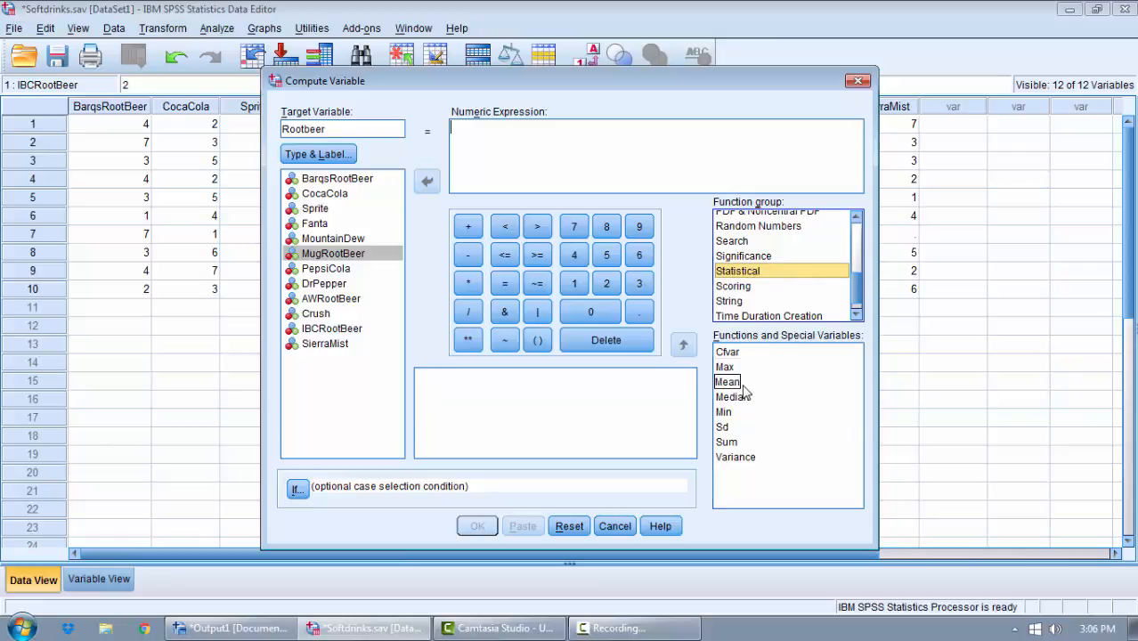
double_click(744, 387)
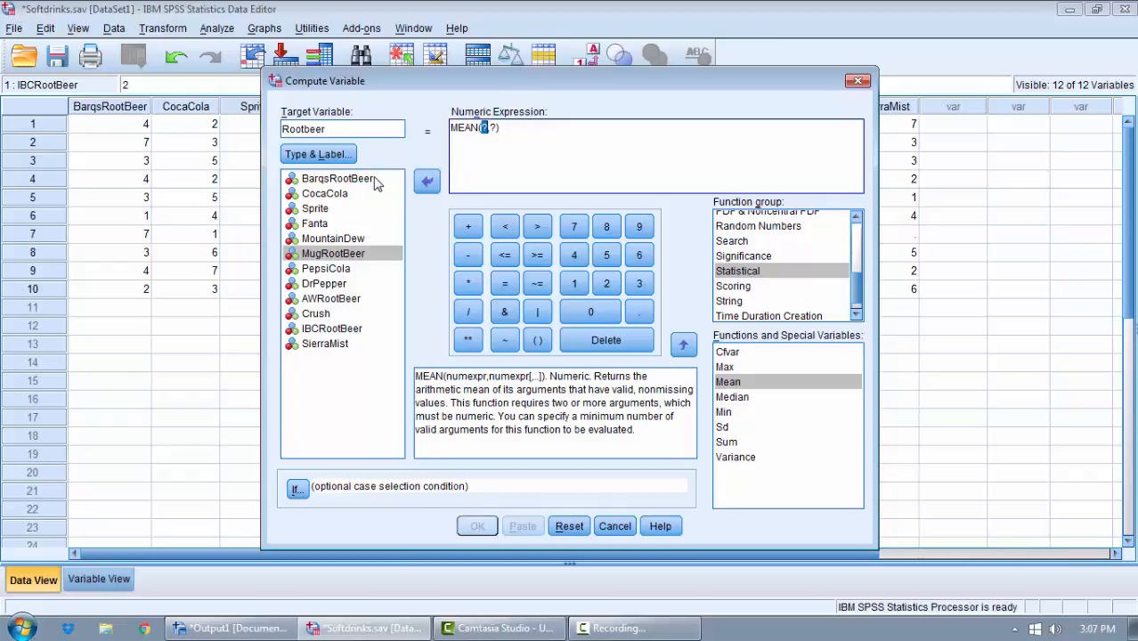
Fill the MEAN arguments with BarqsRootBeer, MugRootBeer, AWRootBeer and IBCRootBeer, and run the computation.
left_click(338, 179)
double_click(339, 179)
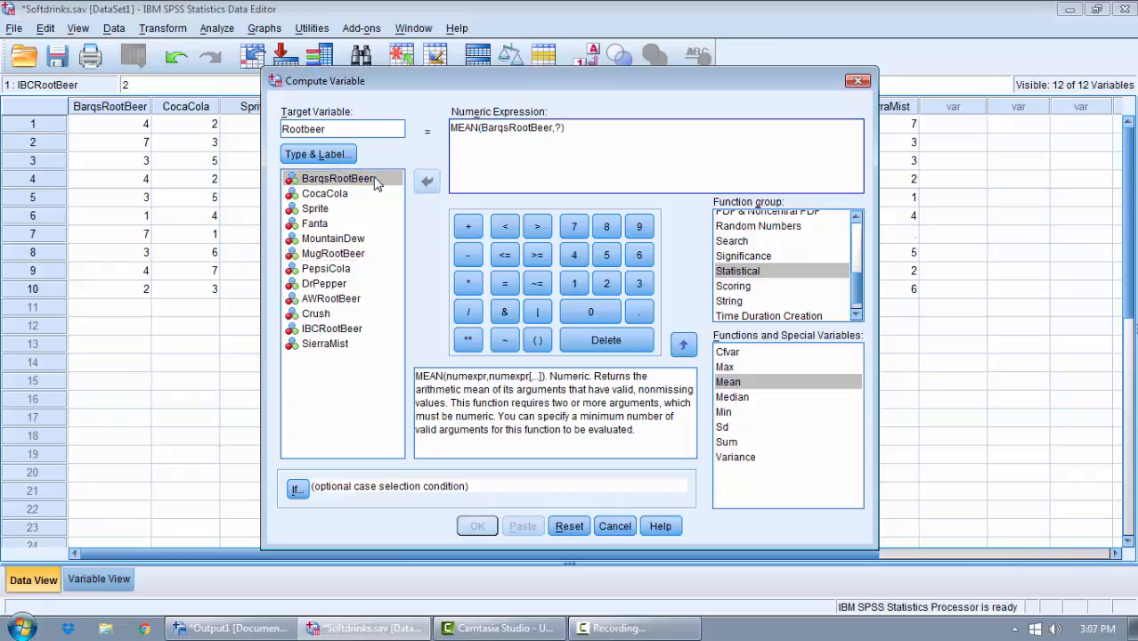
left_click(561, 129)
key("BackSpace")
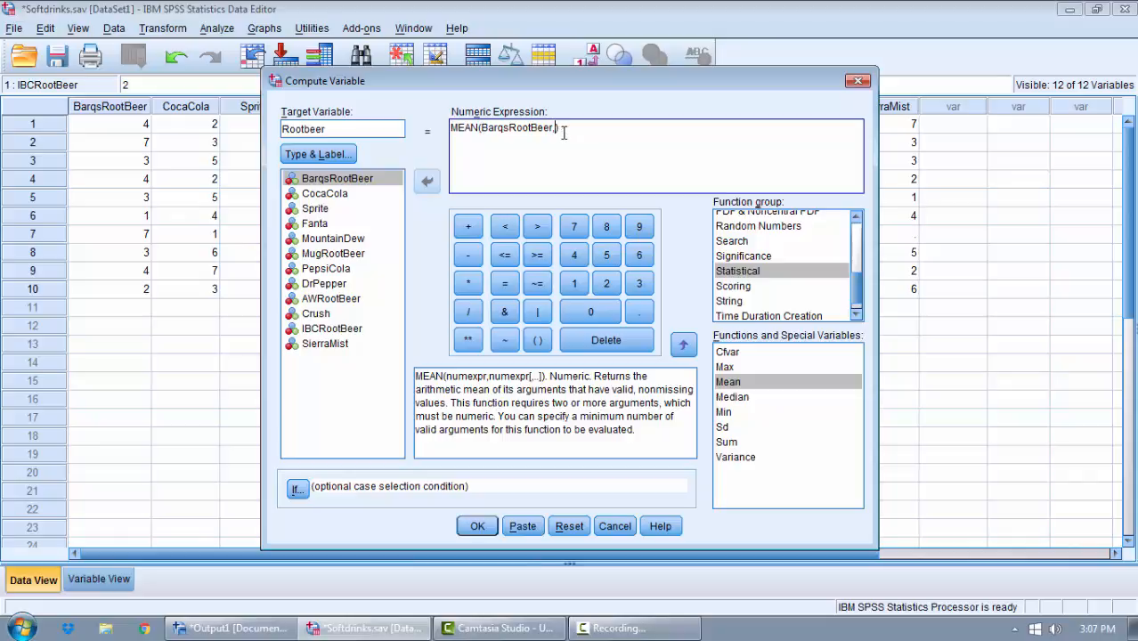
double_click(341, 254)
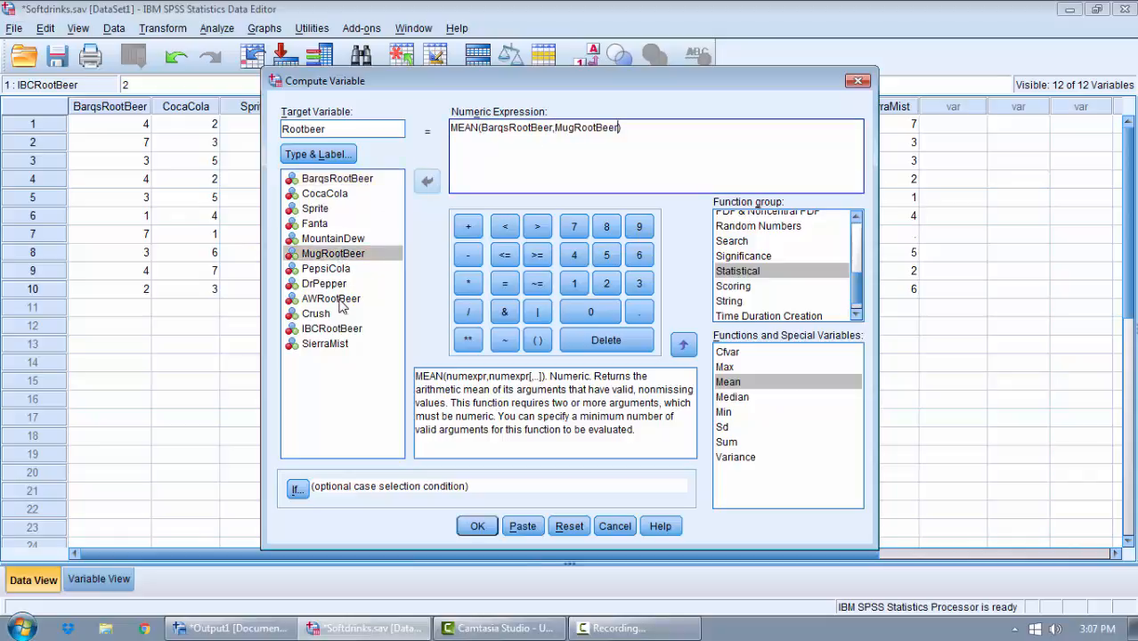
type(",")
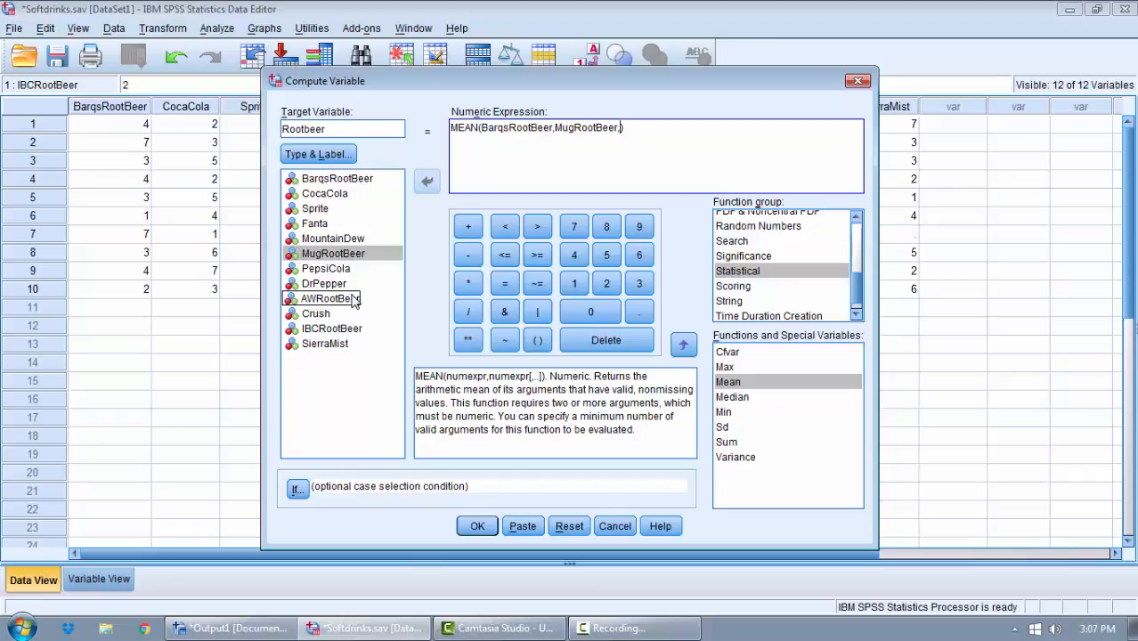
double_click(352, 301)
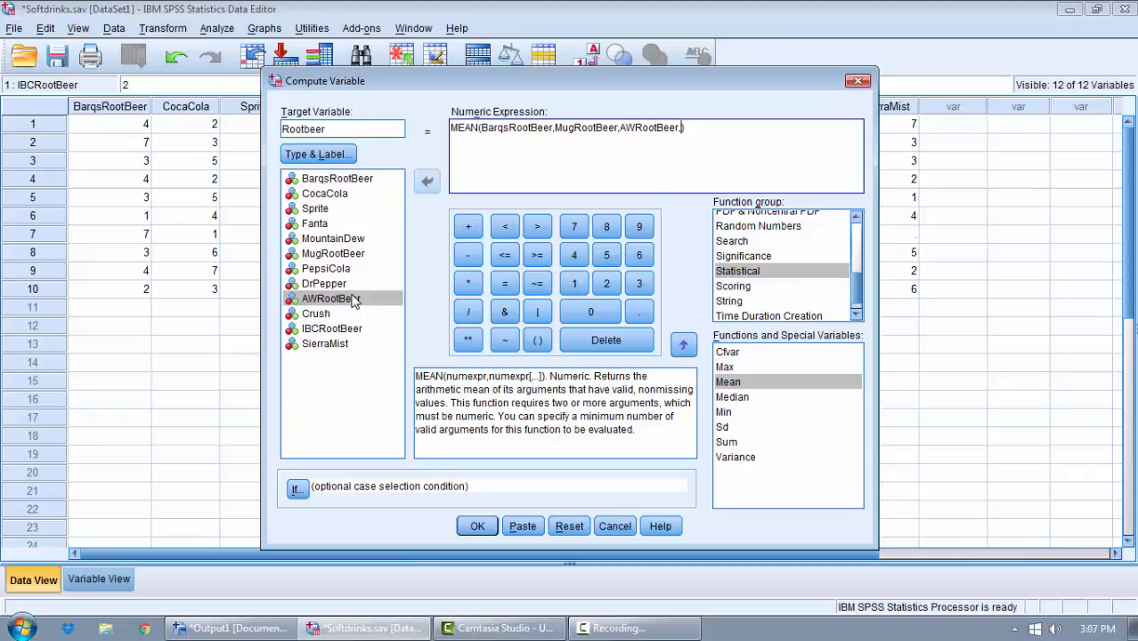
left_click(354, 330)
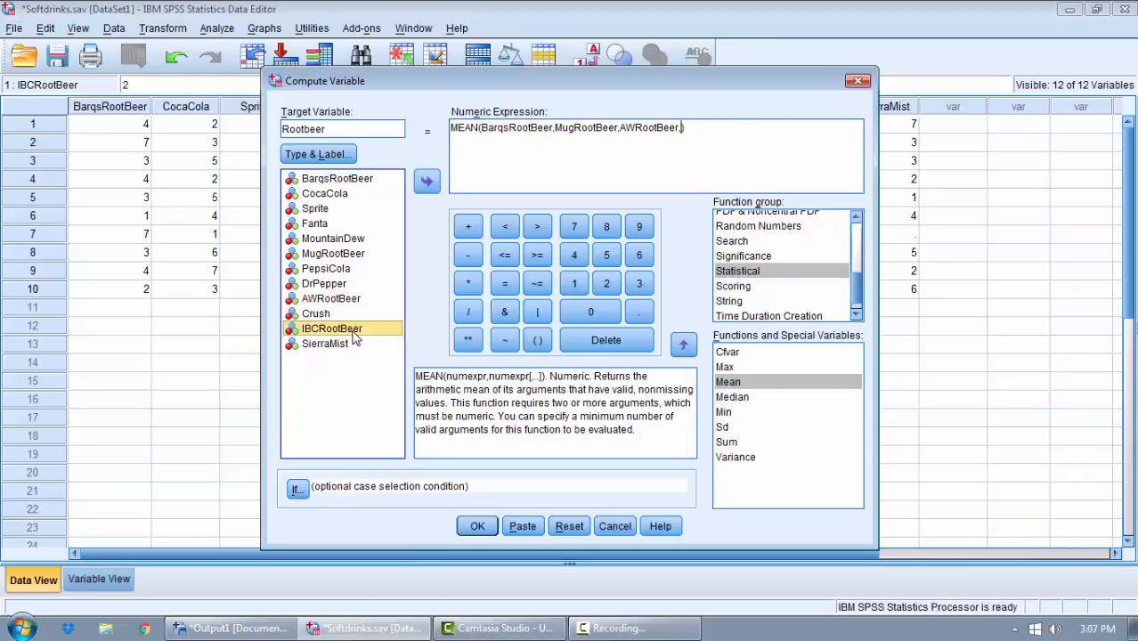
double_click(354, 331)
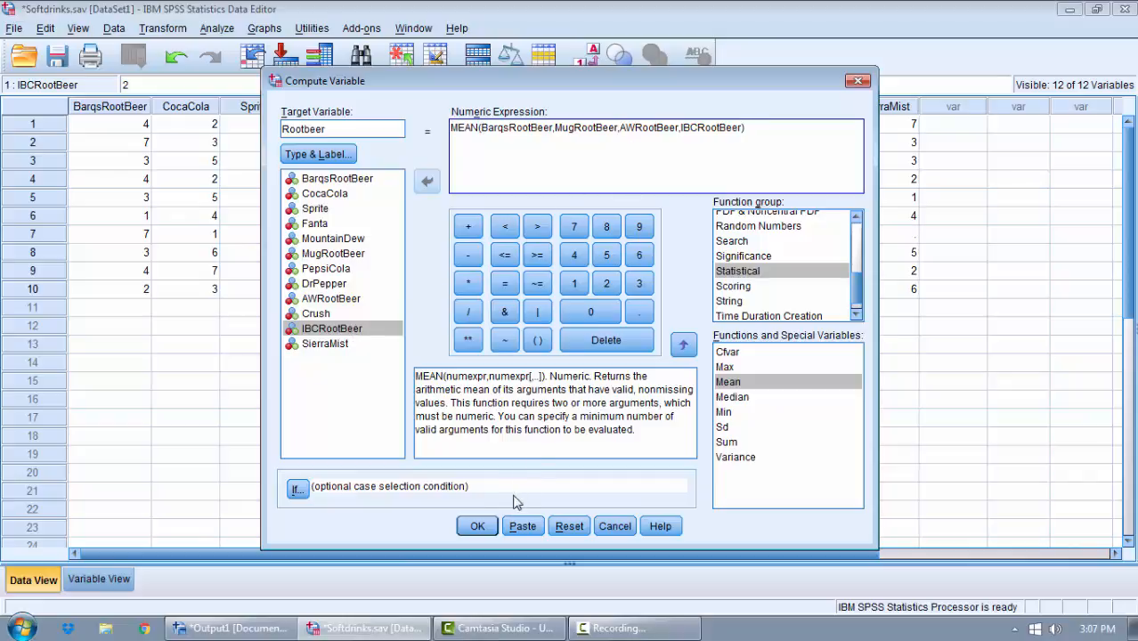
left_click(476, 526)
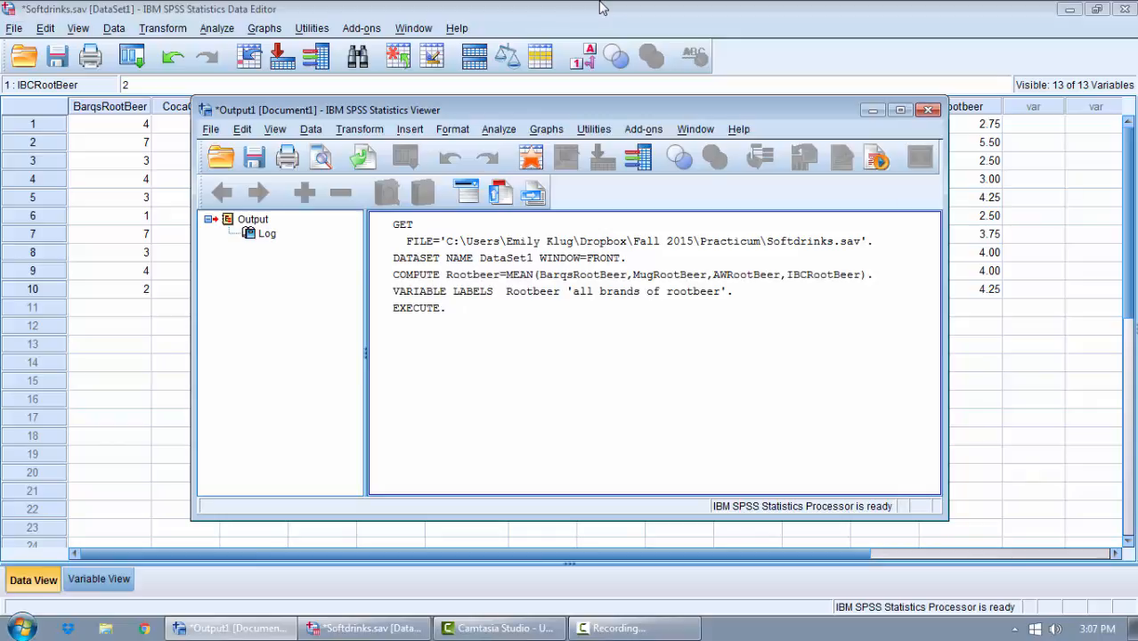
Return to the dataset and review the Rootbeer variable's definition, including its decimals setting.
left_click(601, 8)
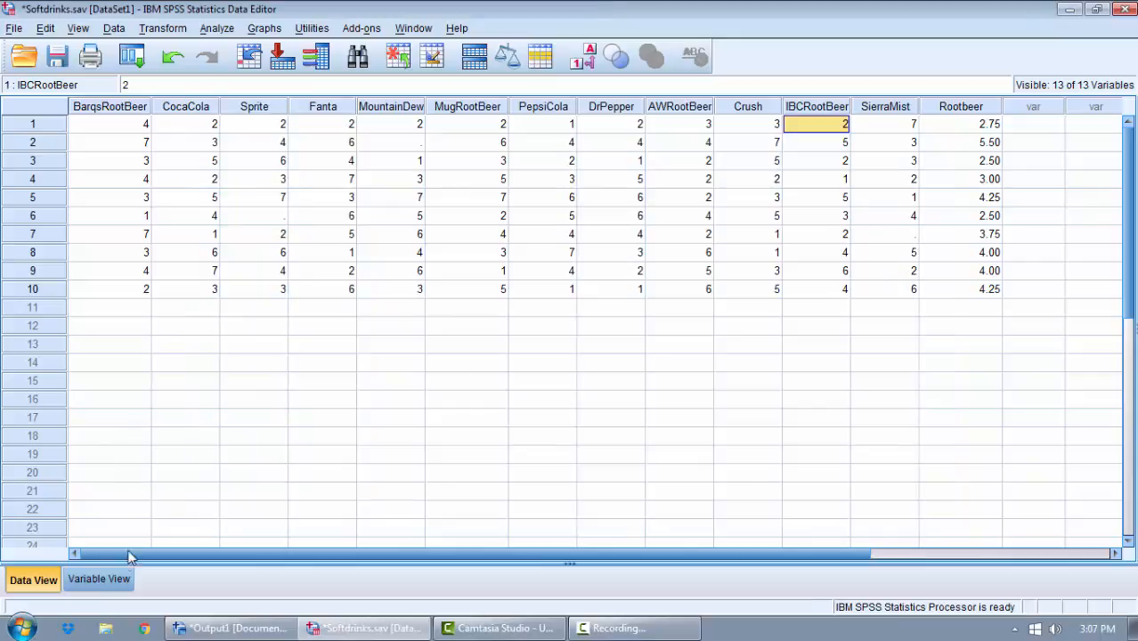
left_click(99, 580)
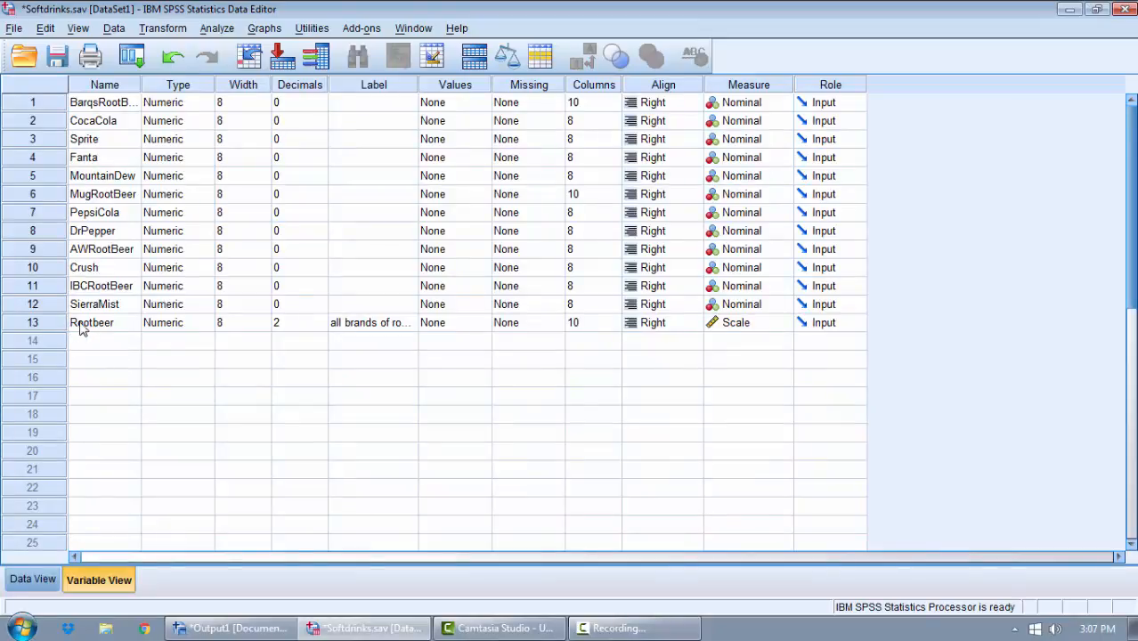
left_click(299, 324)
left_click(320, 327)
left_click(319, 319)
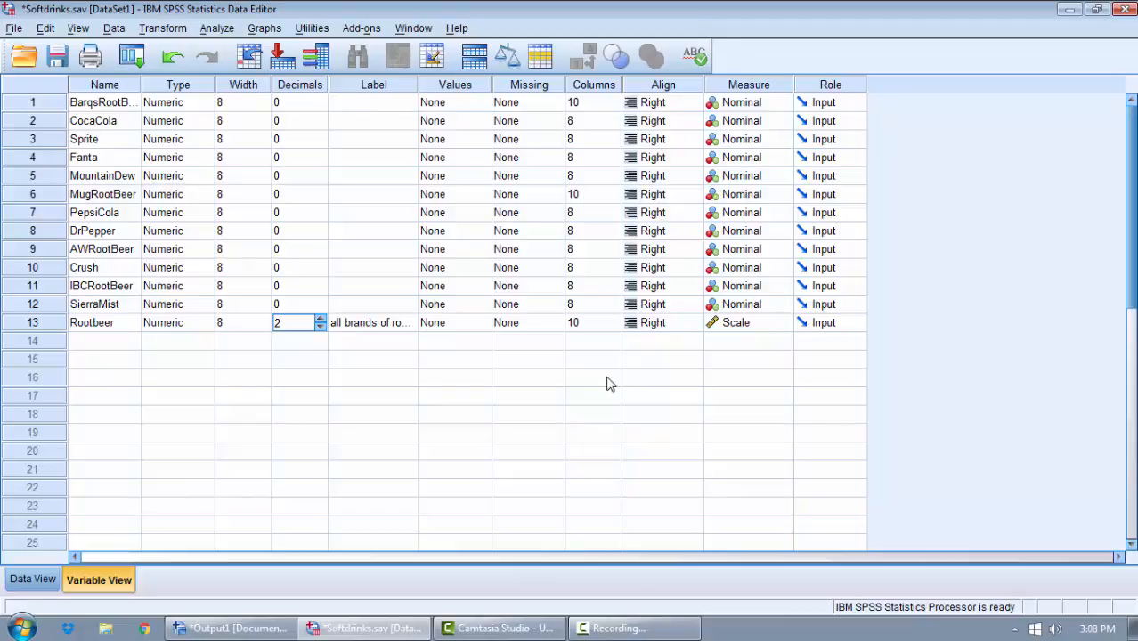
Return to the case data and examine the Sprite variable's missing value in case 6.
left_click(46, 585)
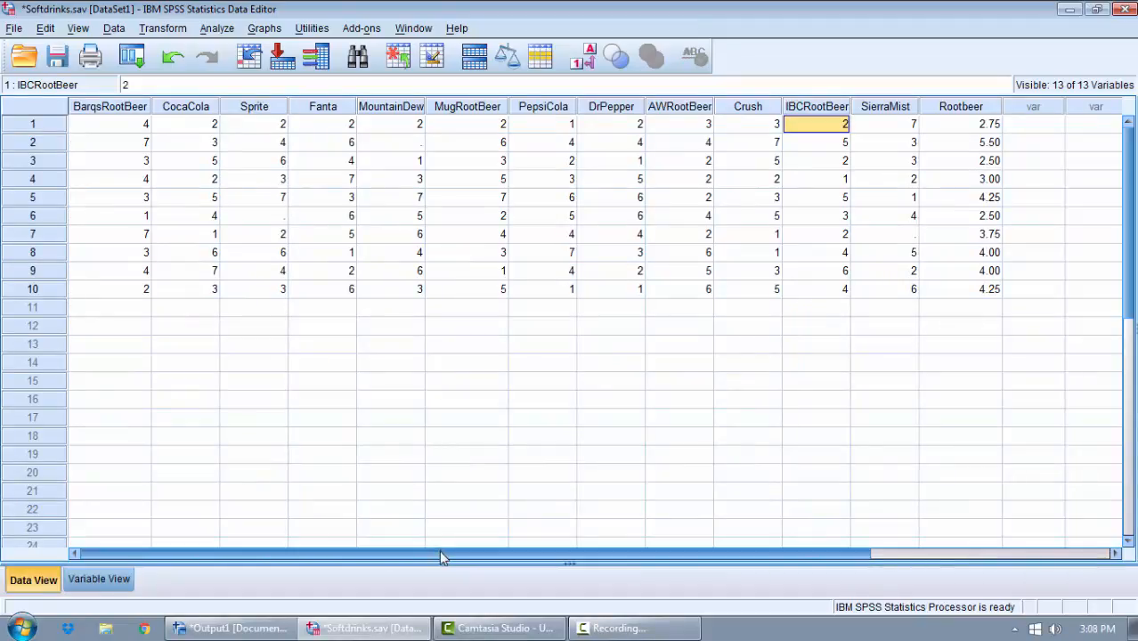
left_click_drag(439, 550, 455, 550)
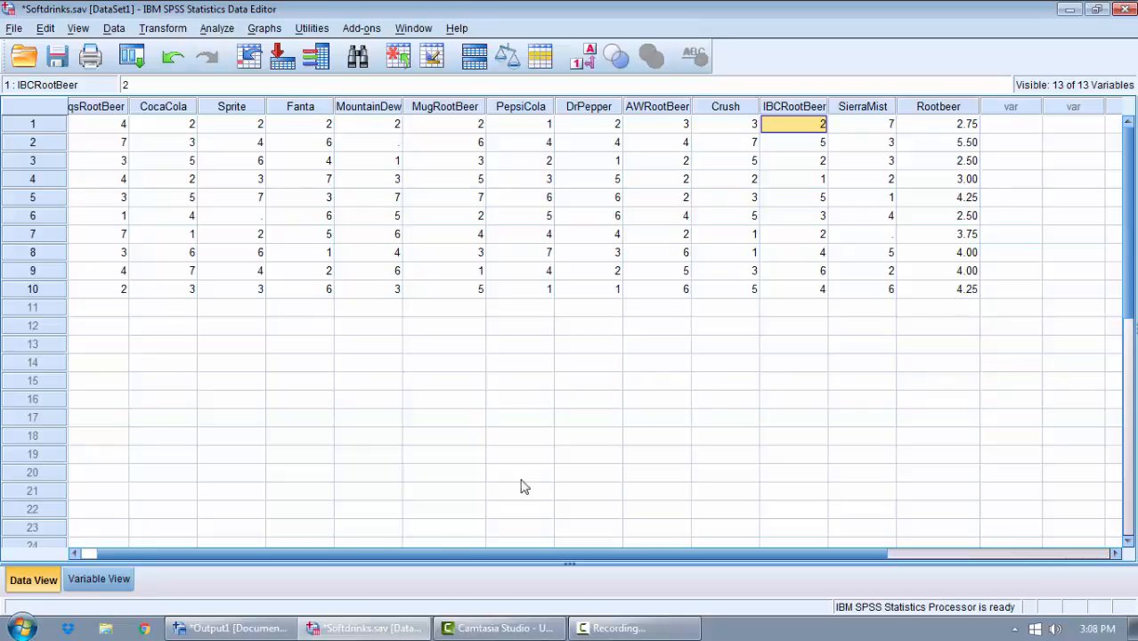
left_click_drag(485, 552, 385, 573)
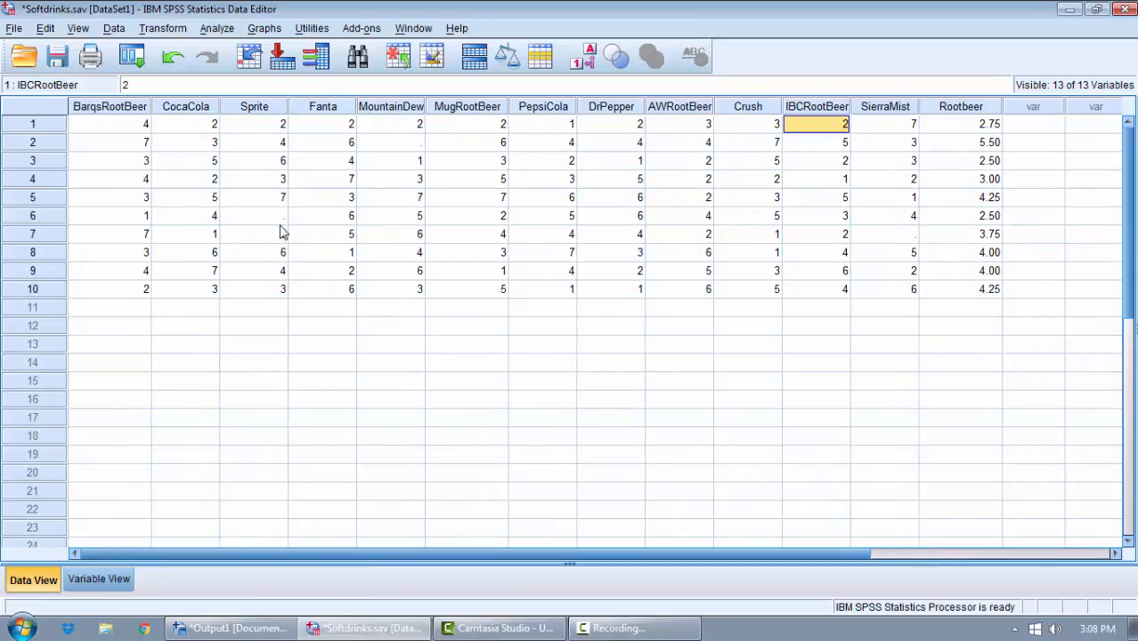
left_click(266, 107)
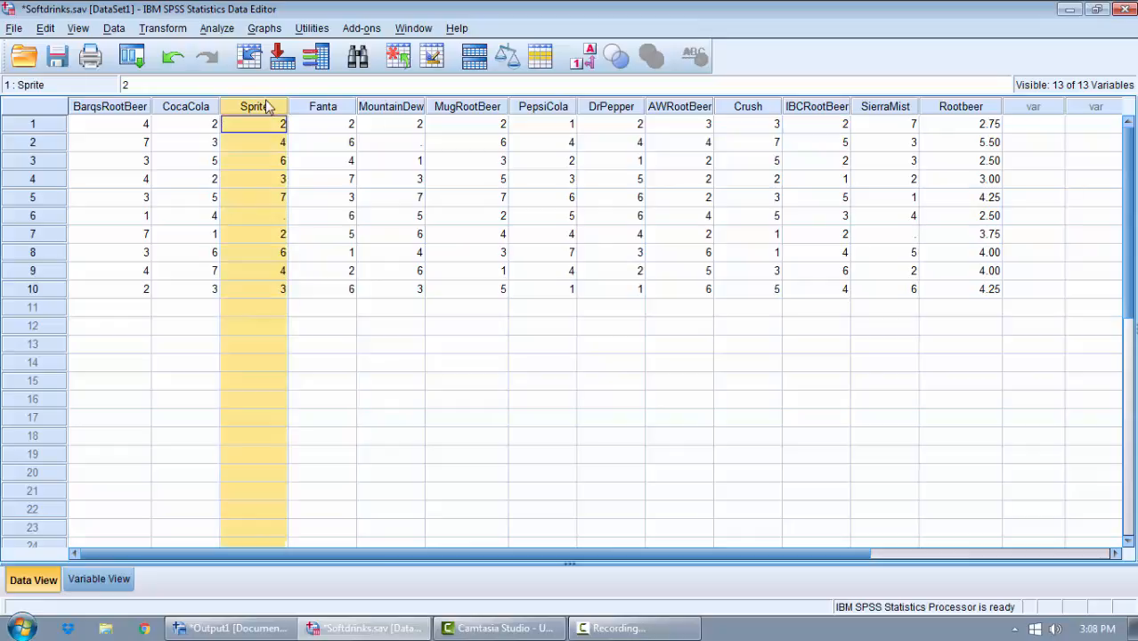
left_click(281, 217)
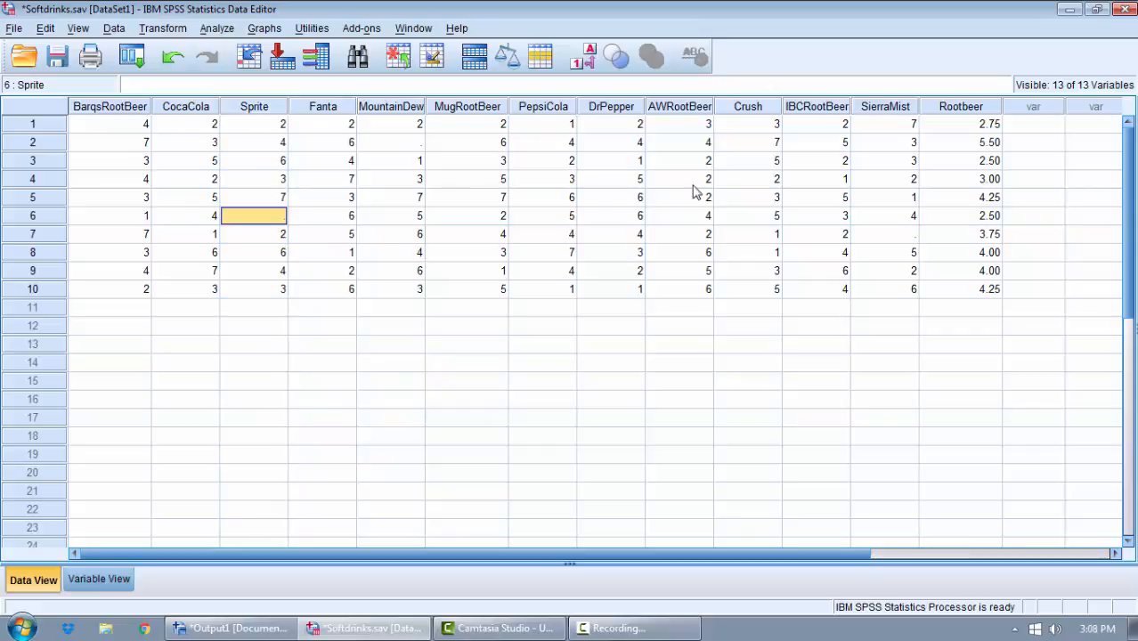
Examine the missing values of SierraMist in case 7 and MountainDew in case 2.
left_click(907, 239)
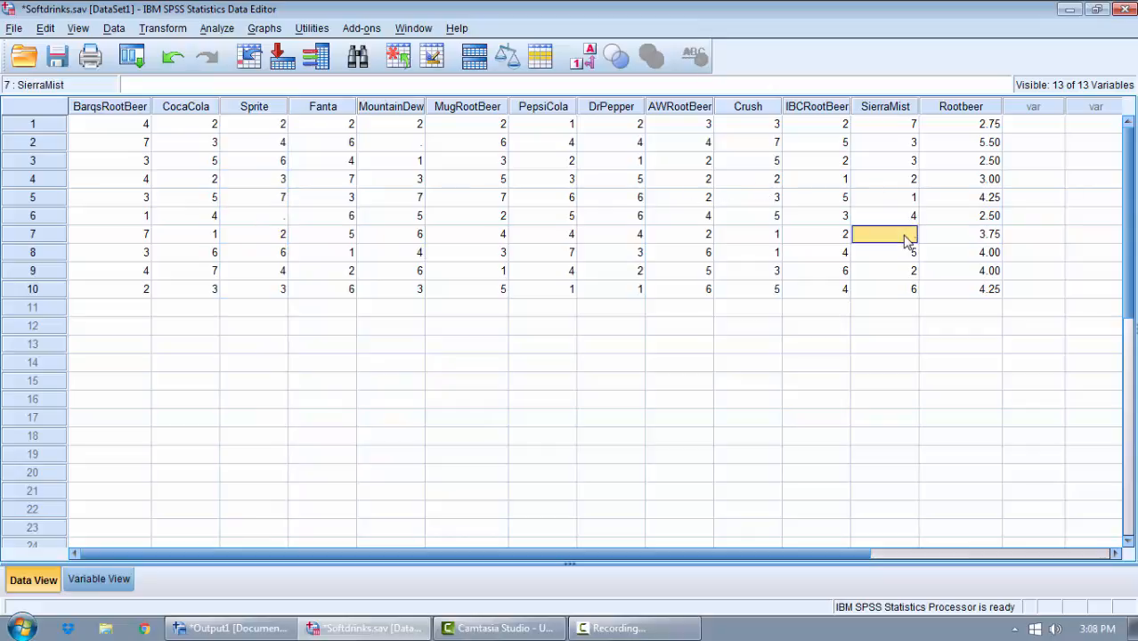
left_click(415, 146)
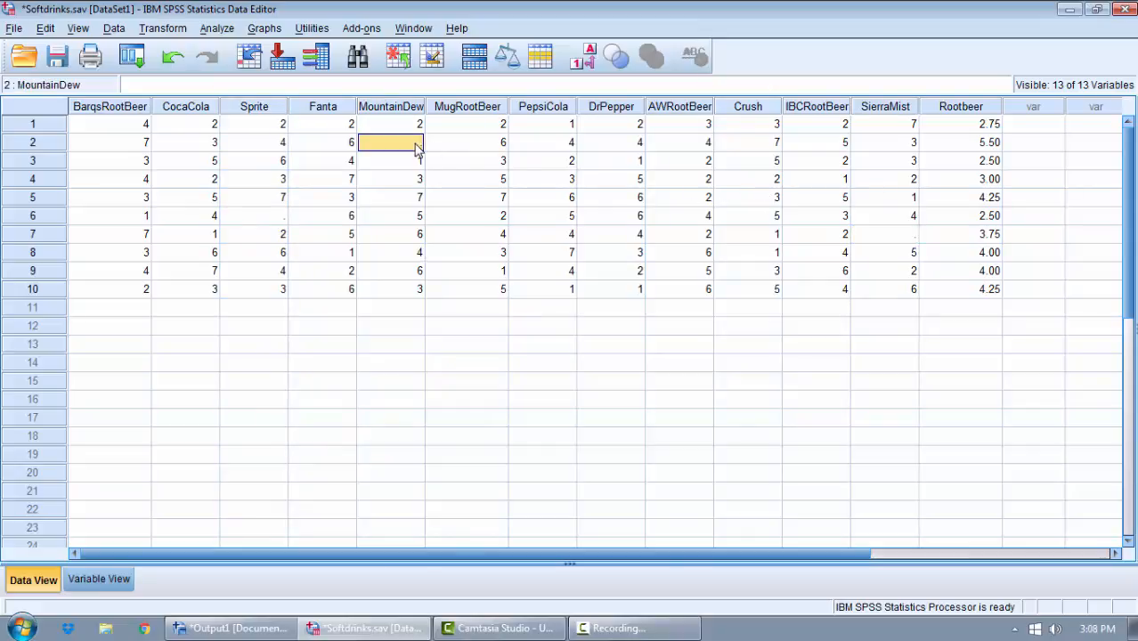
Set up a new variable computation with an empty numeric expression and lemonlime as the target variable.
left_click(155, 32)
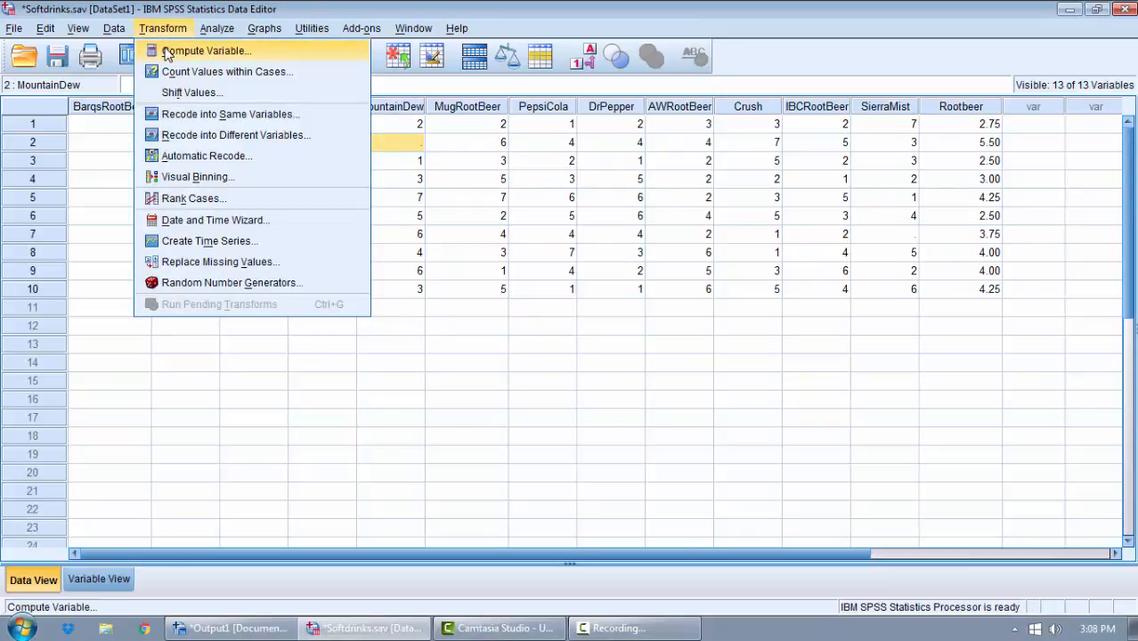
left_click(167, 54)
left_click_drag(800, 142, 214, 120)
key("Delete")
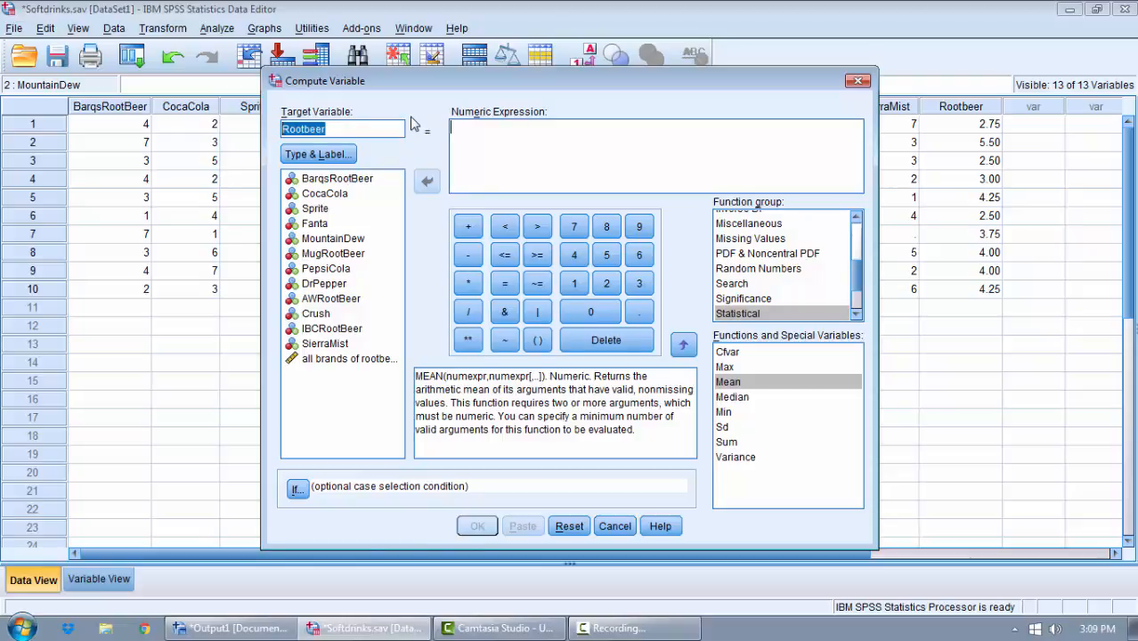
type("lemonlime")
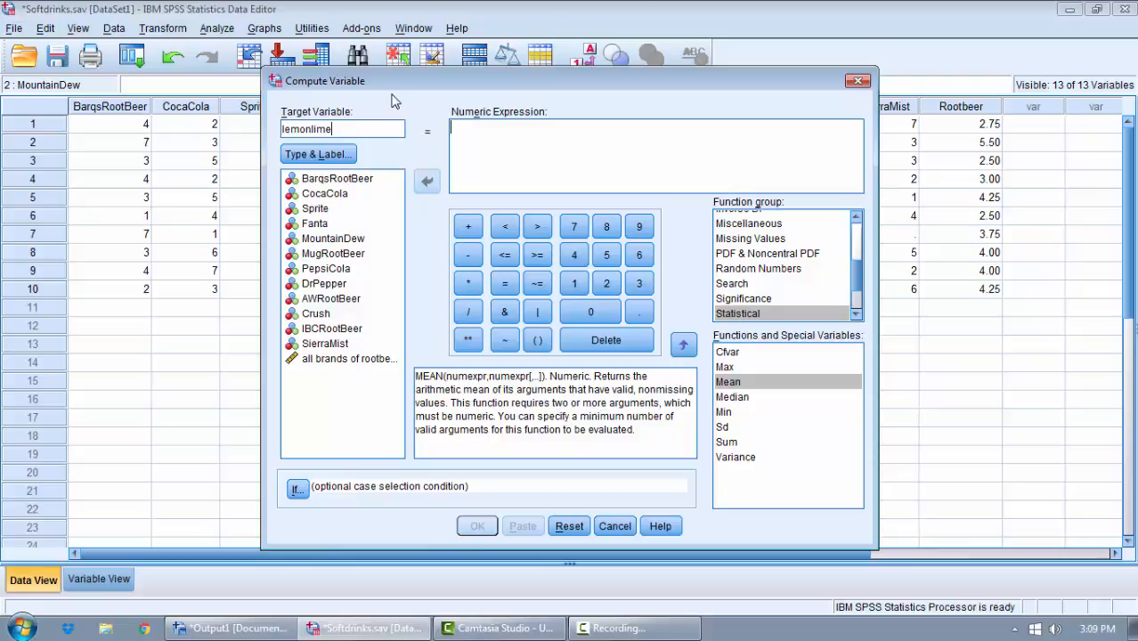
mouse_move(396, 84)
left_mouse_down()
mouse_move(398, 192)
mouse_move(396, 105)
left_mouse_up()
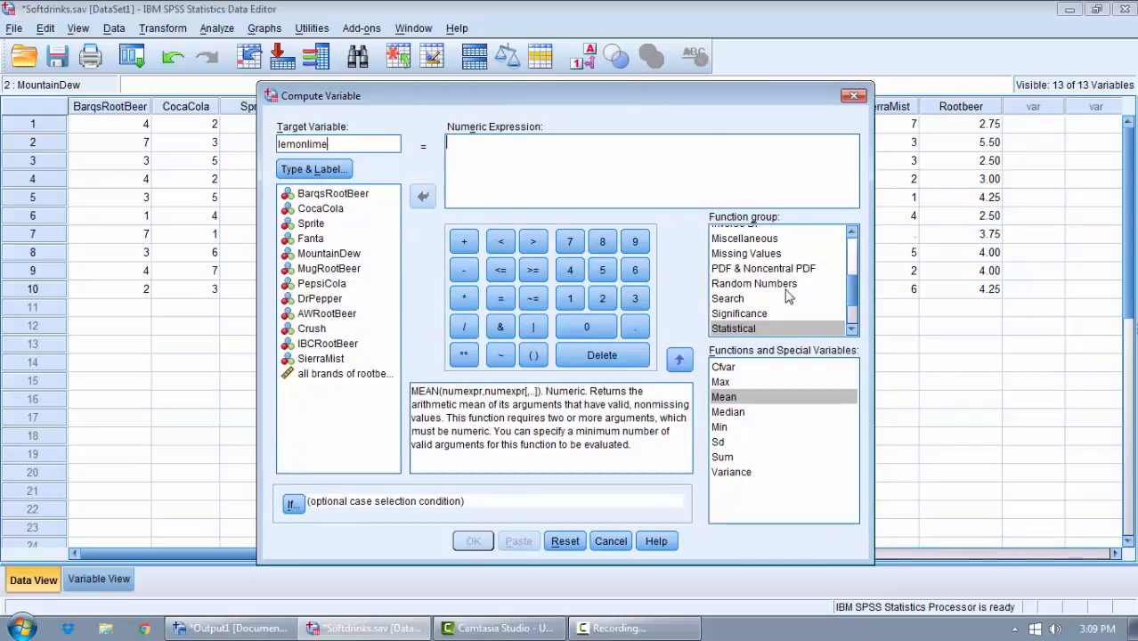
Insert the Mean function into the numeric expression and remove its placeholder question marks.
left_click(745, 399)
double_click(745, 398)
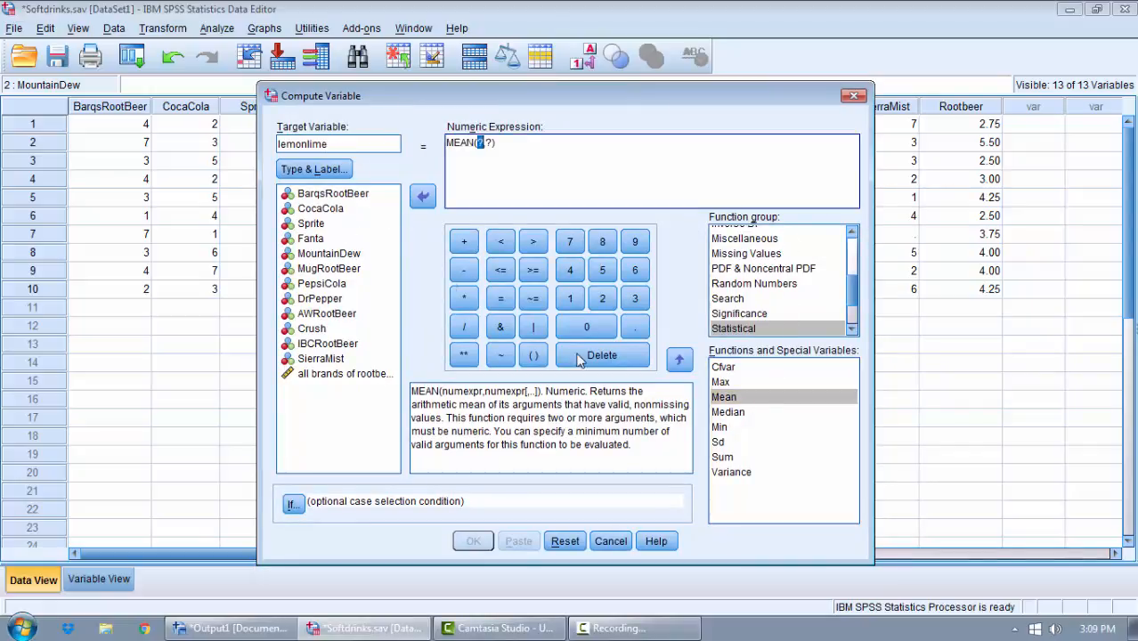
left_click(486, 144)
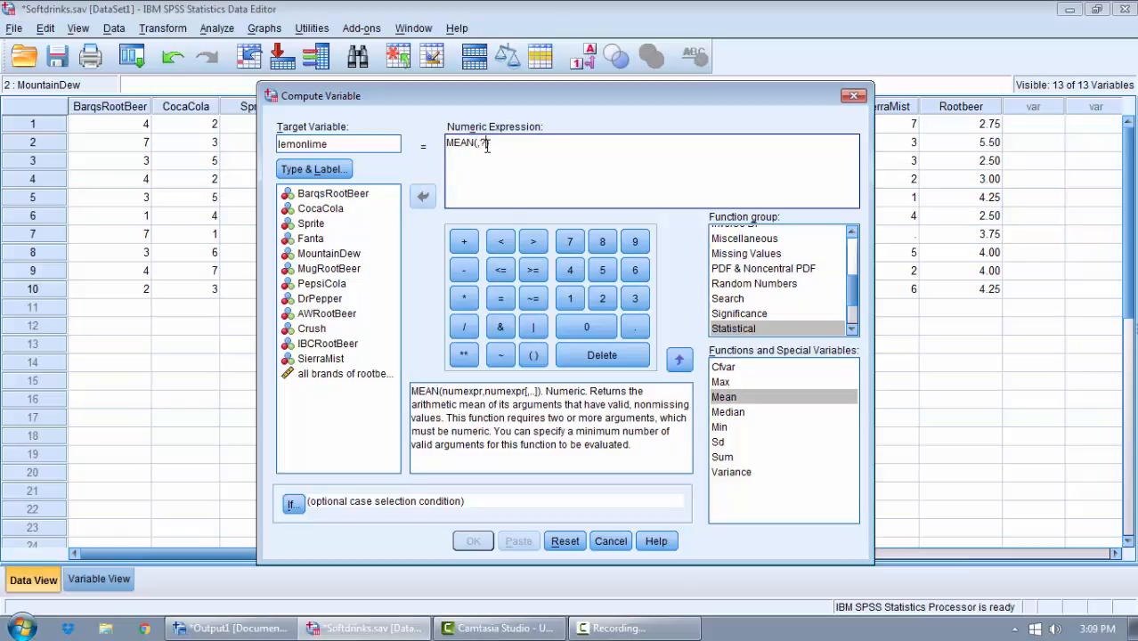
key("BackSpace")
double_click(477, 145)
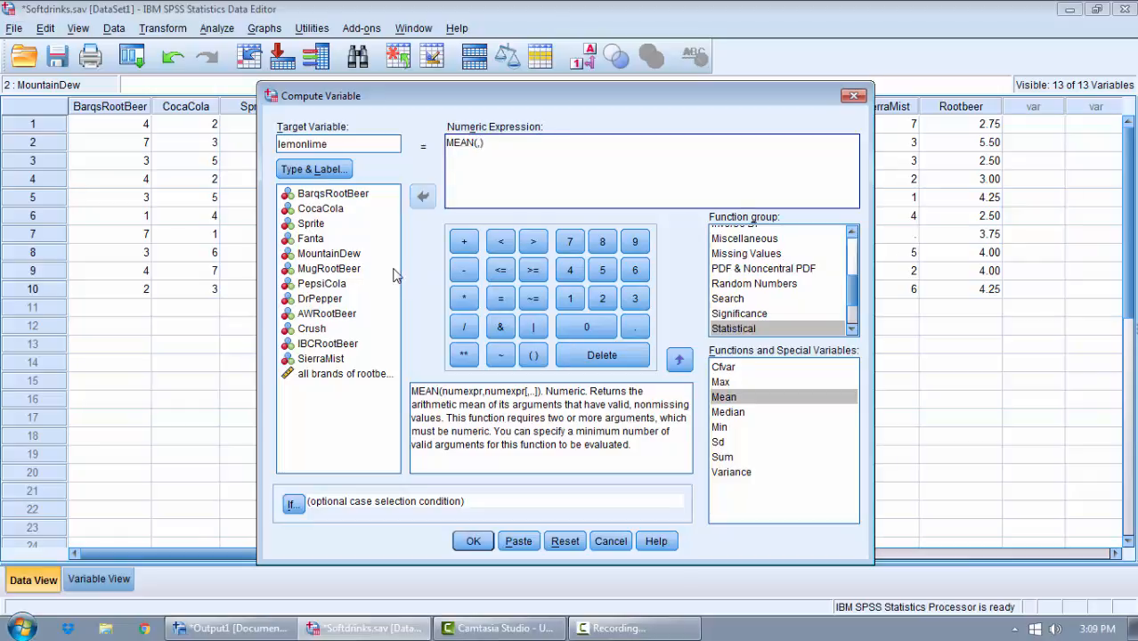
Fill the MEAN arguments with Sprite, MountainDew and SierraMist, separated by commas, and run the computation.
double_click(311, 224)
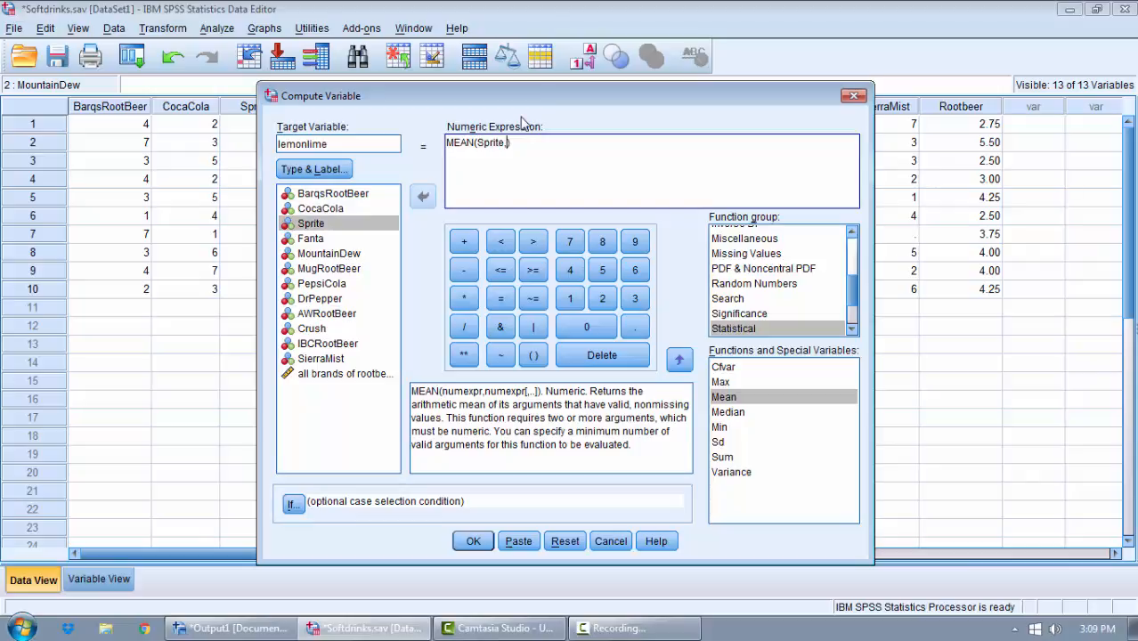
double_click(324, 255)
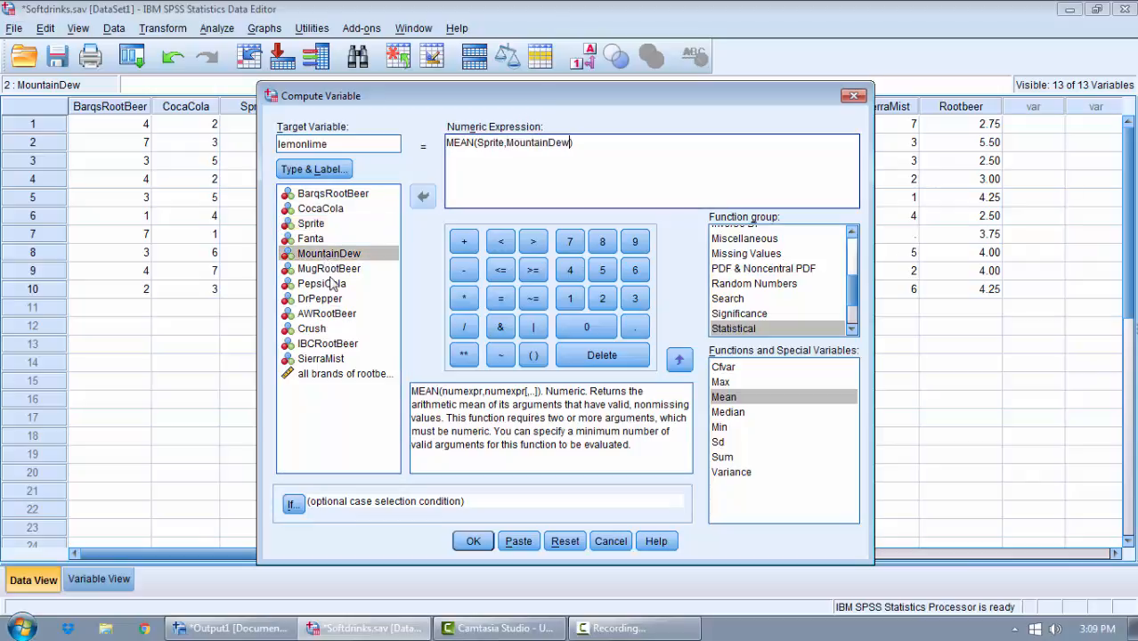
double_click(323, 359)
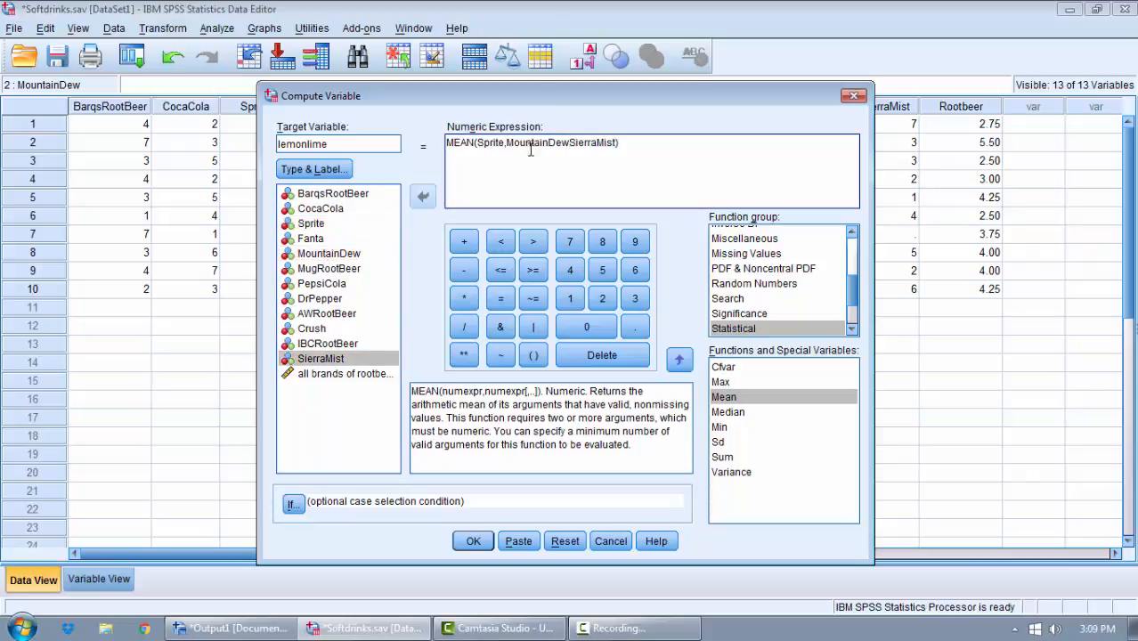
left_click(567, 143)
type(",")
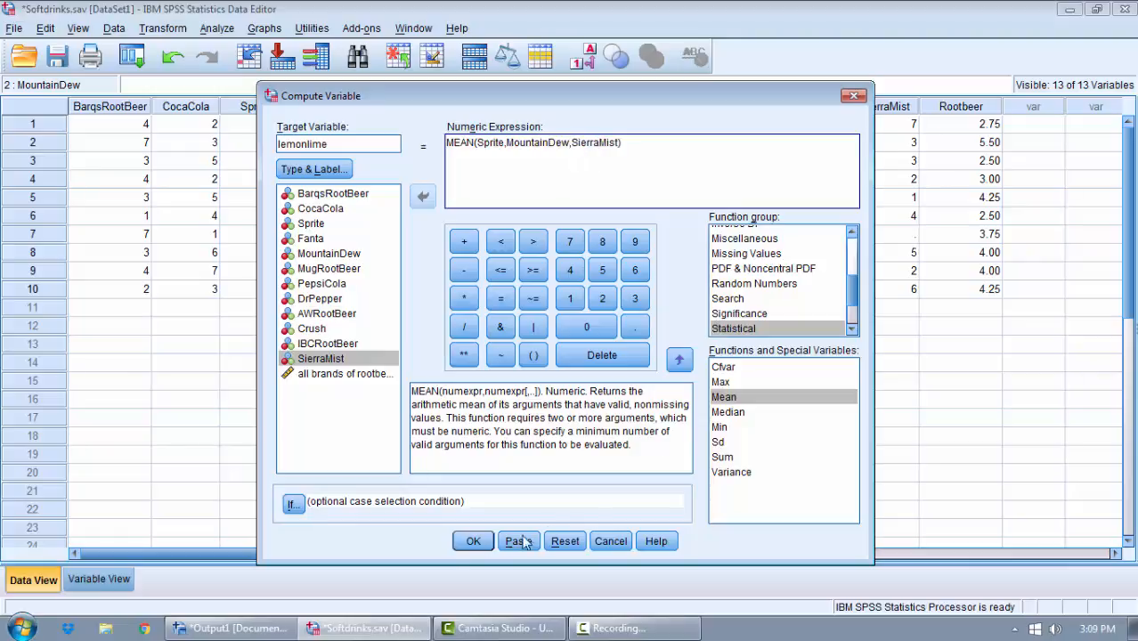
left_click(465, 543)
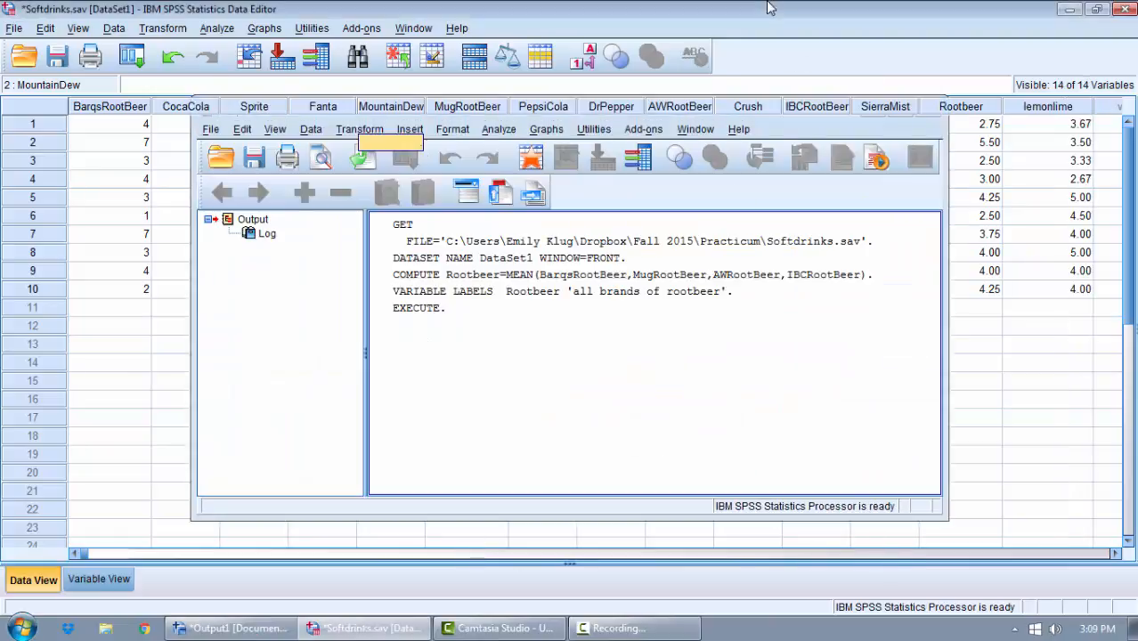
Return to the dataset and compare case 2's lemonlime value with its SierraMist, Sprite and MountainDew ratings.
left_click(770, 7)
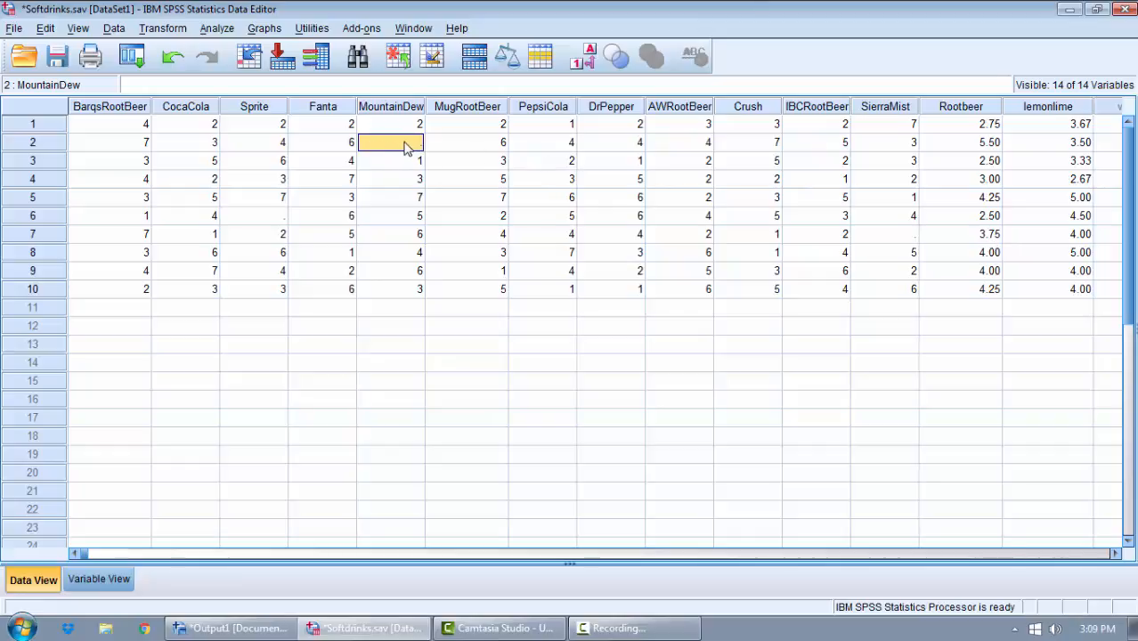
left_click(1057, 146)
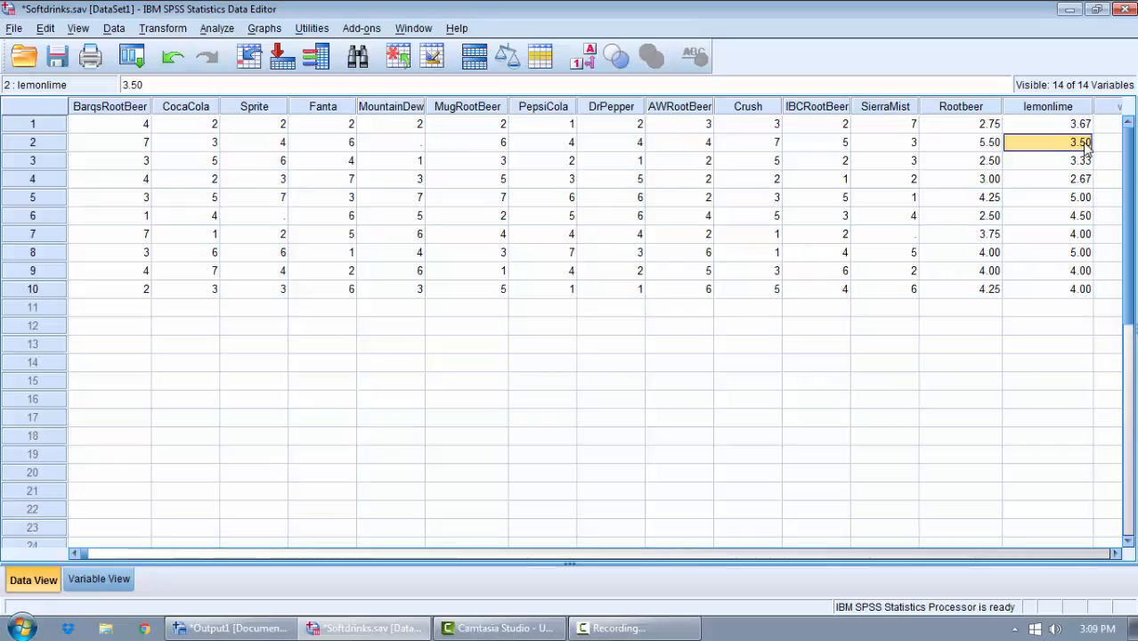
left_click(914, 146)
left_click(281, 145)
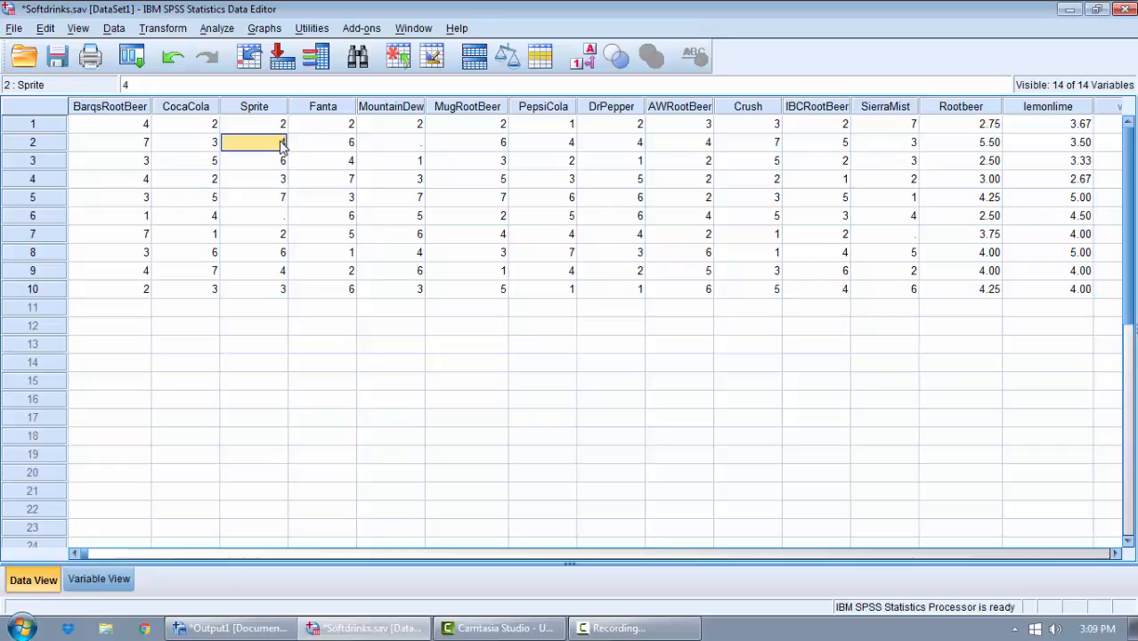
left_click(403, 149)
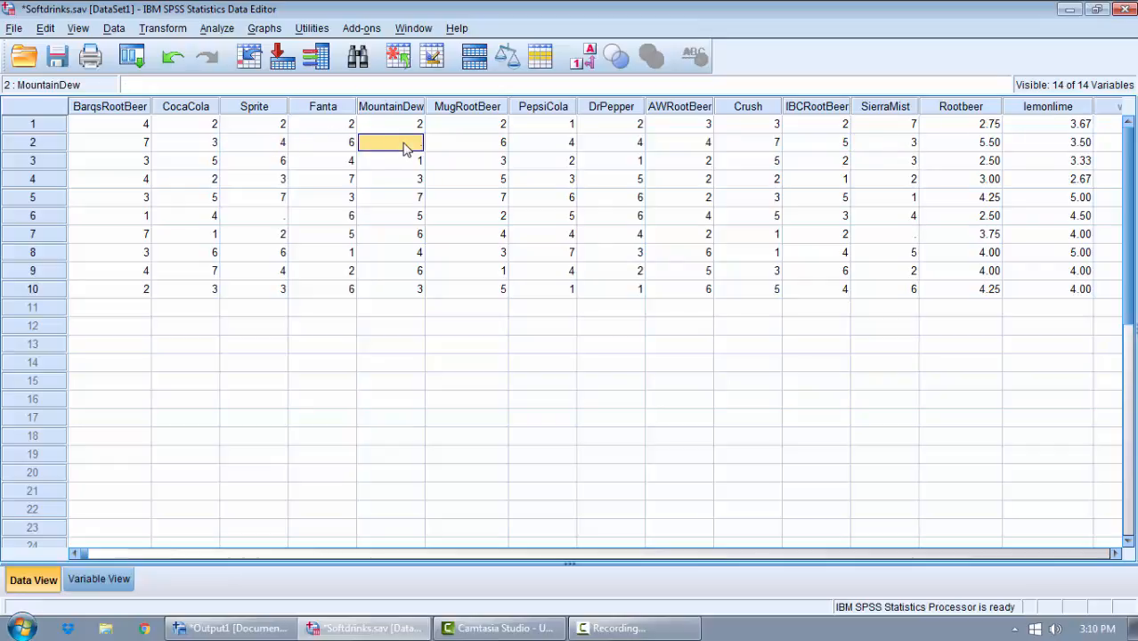
Reopen the lemonlime variable computation and clear its MEAN expression.
left_click(176, 34)
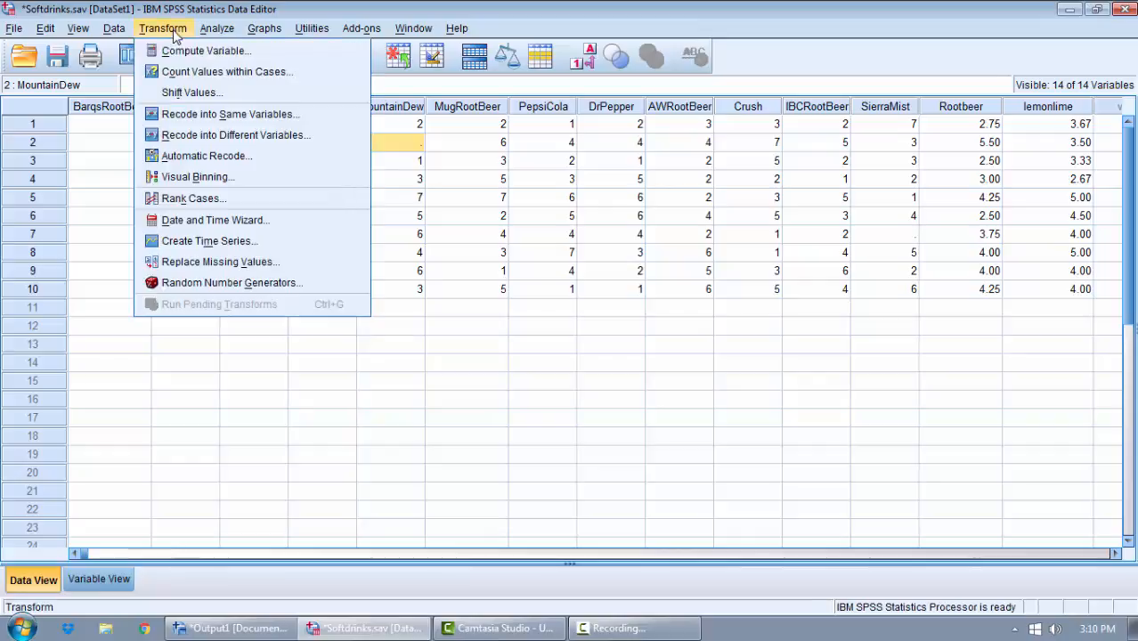
left_click(213, 51)
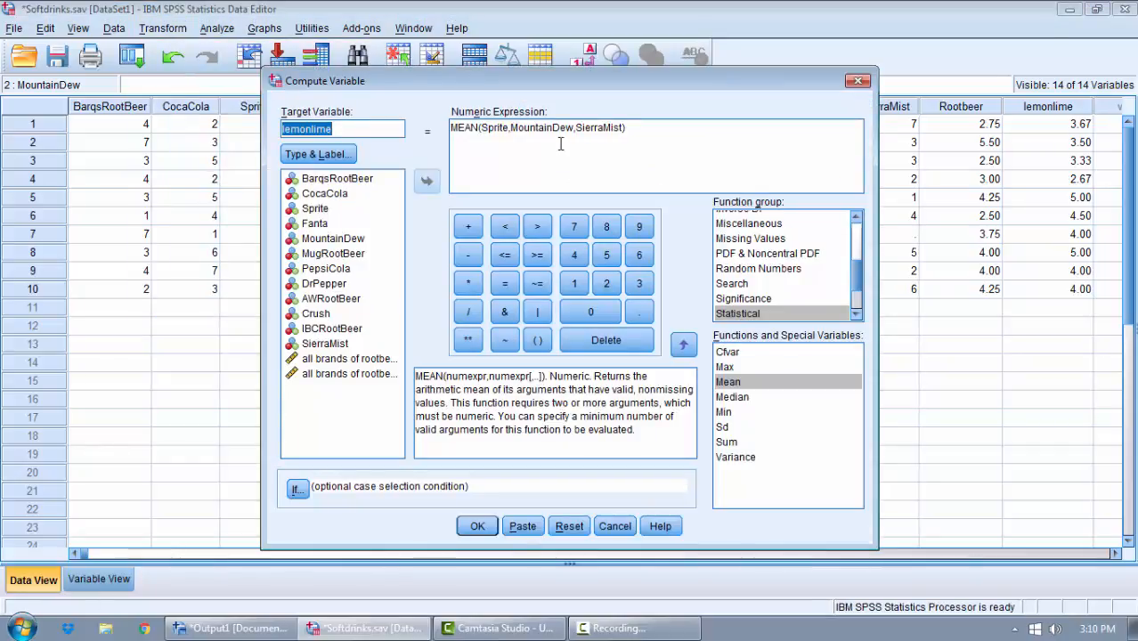
left_click_drag(479, 128, 451, 131)
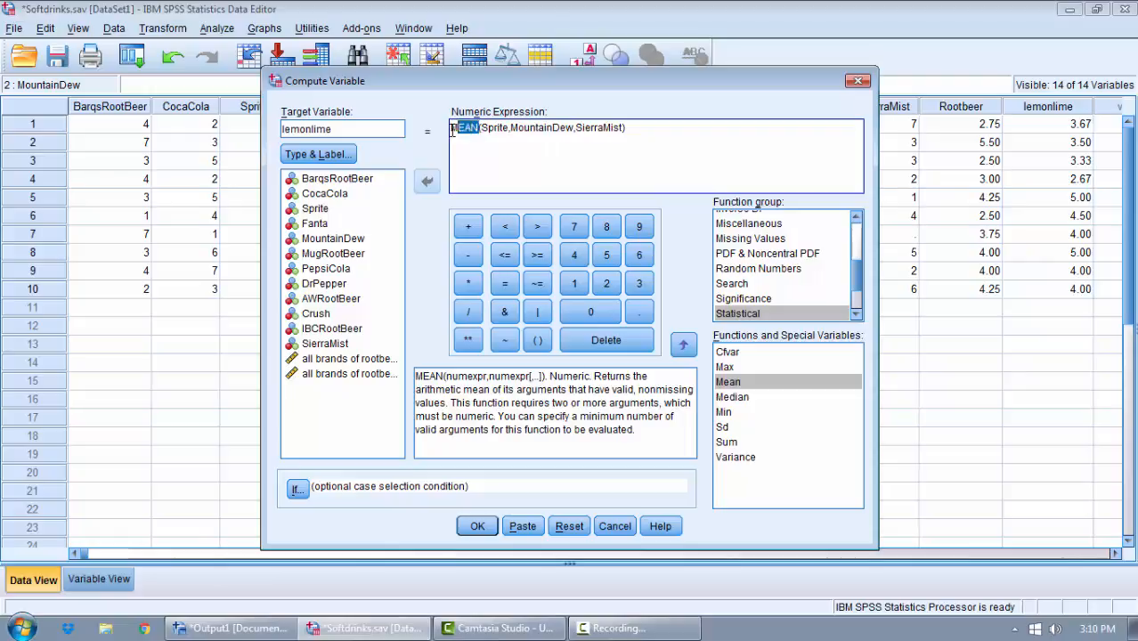
left_click(627, 142)
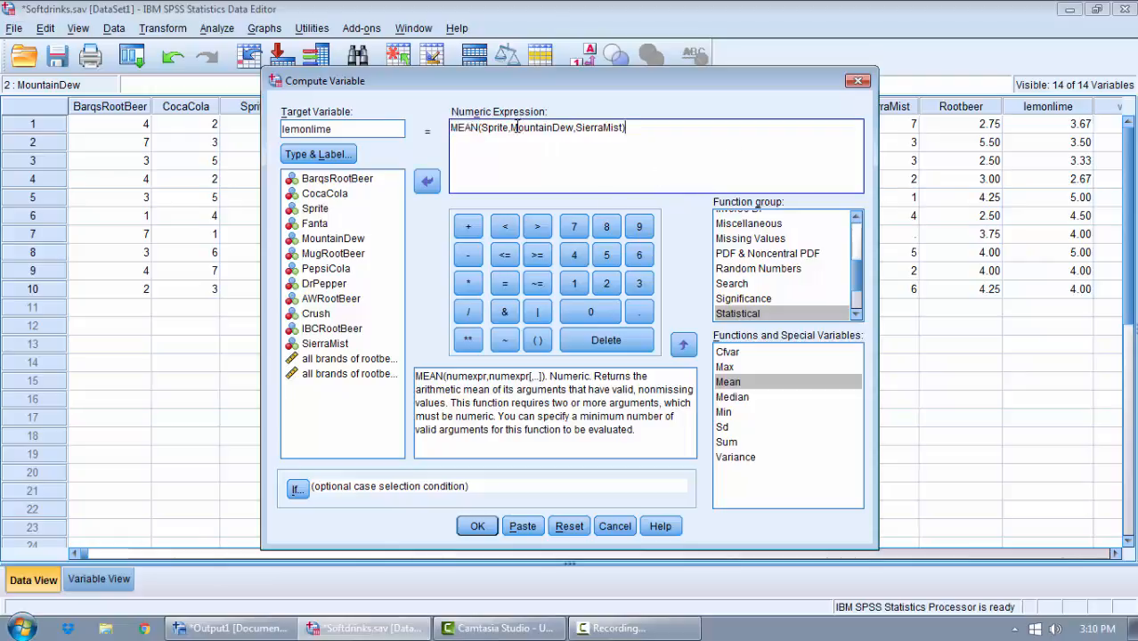
key("ctrl+a")
key("Delete")
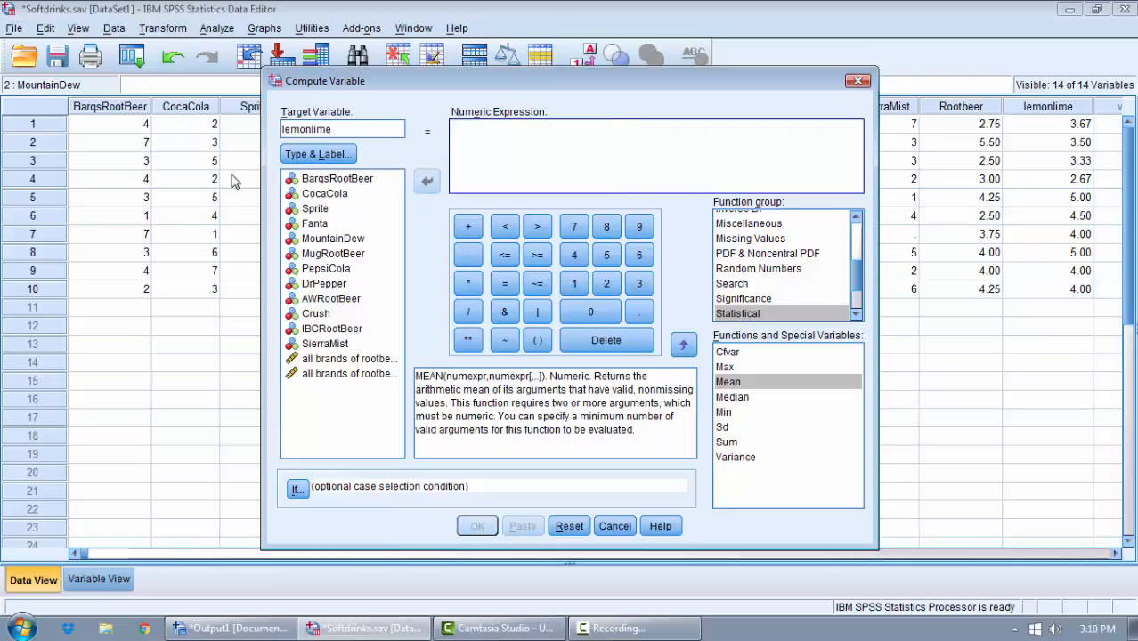
Build the expression Sprite + SierraMist + MountainDew and run it, overwriting the existing lemonlime variable.
double_click(315, 208)
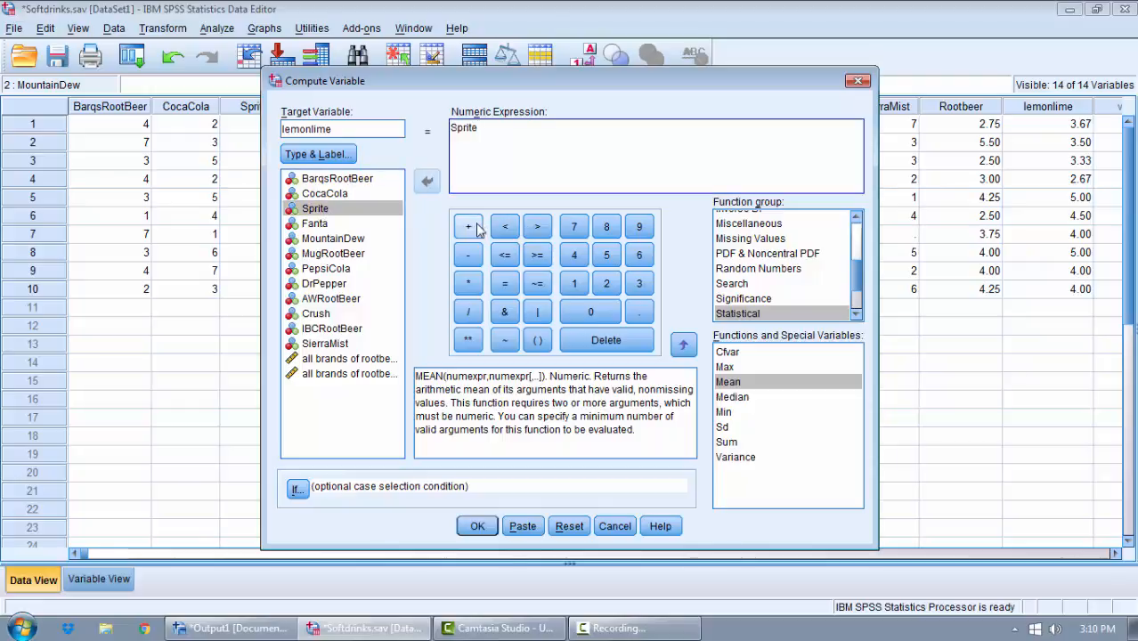
left_click(470, 227)
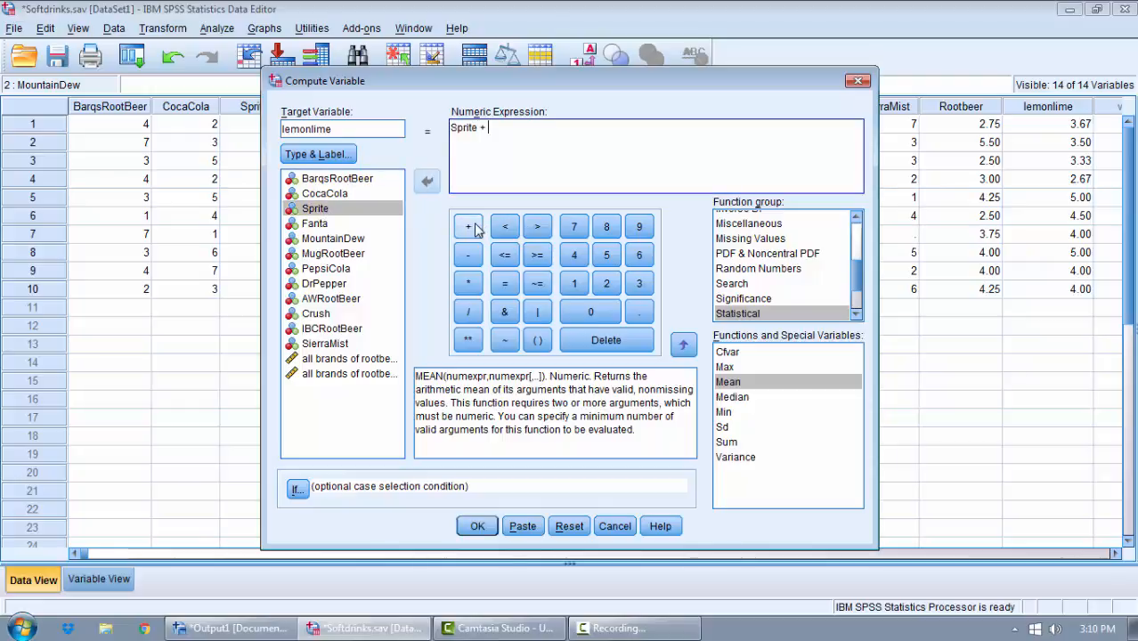
double_click(324, 344)
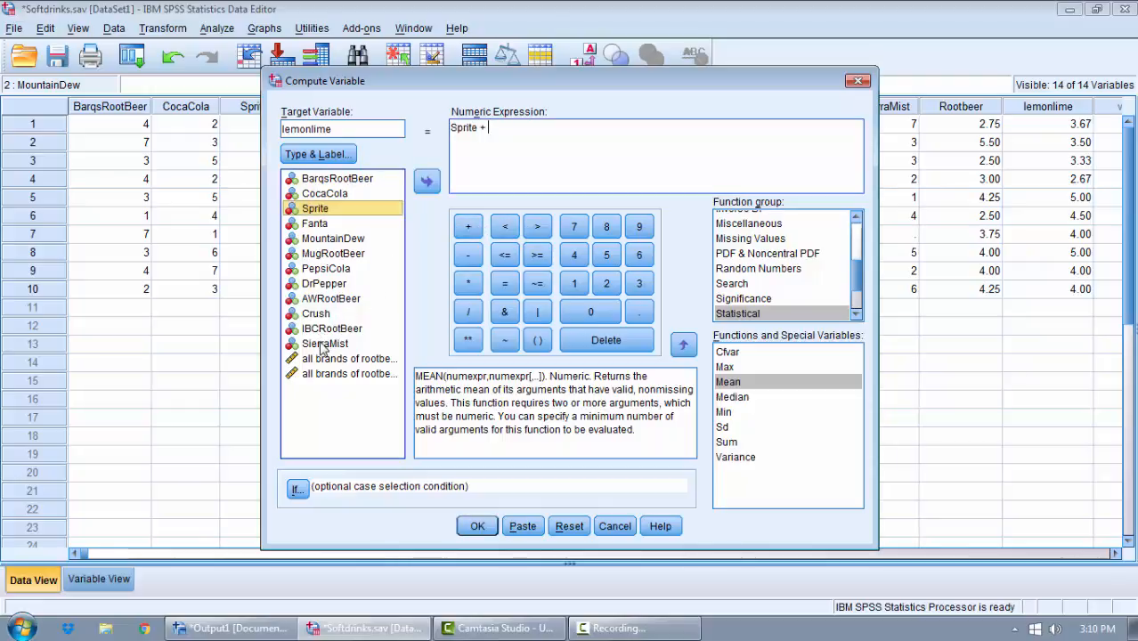
left_click(471, 228)
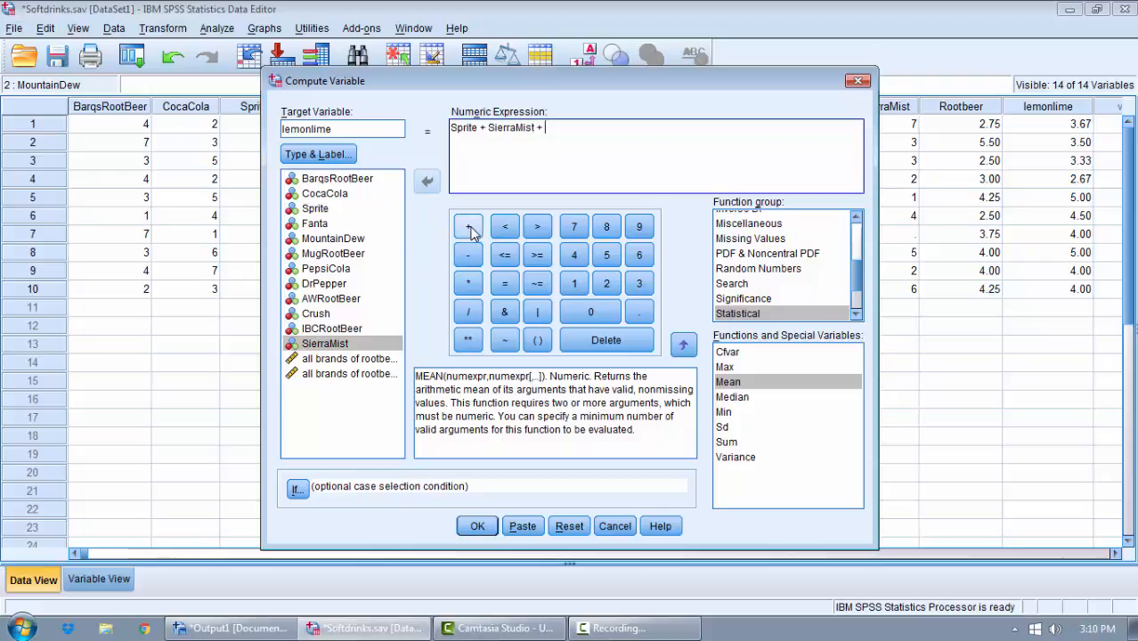
double_click(326, 241)
left_click(481, 527)
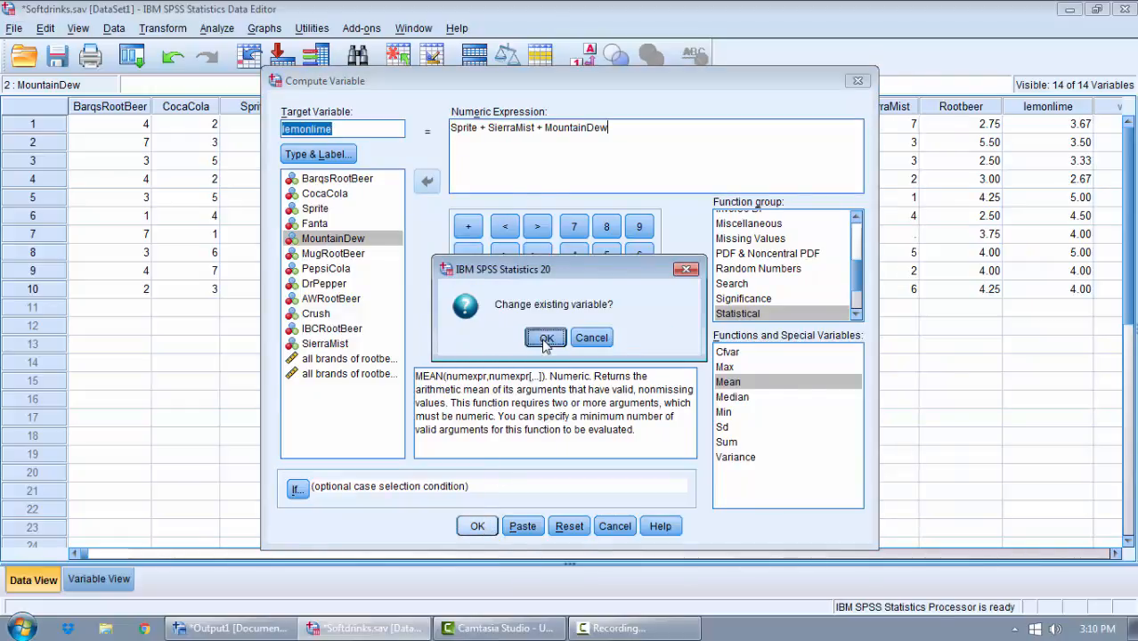
left_click(546, 339)
Return to the dataset and examine the lemonlime values of cases 2, 6 and 7.
left_click(985, 13)
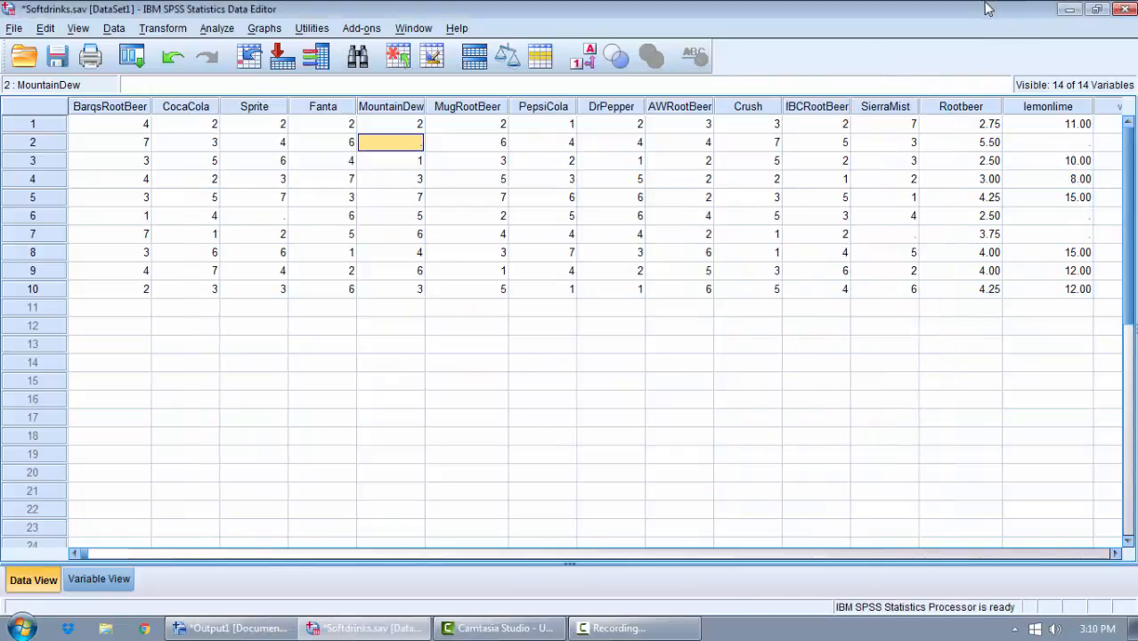
left_click(1081, 145)
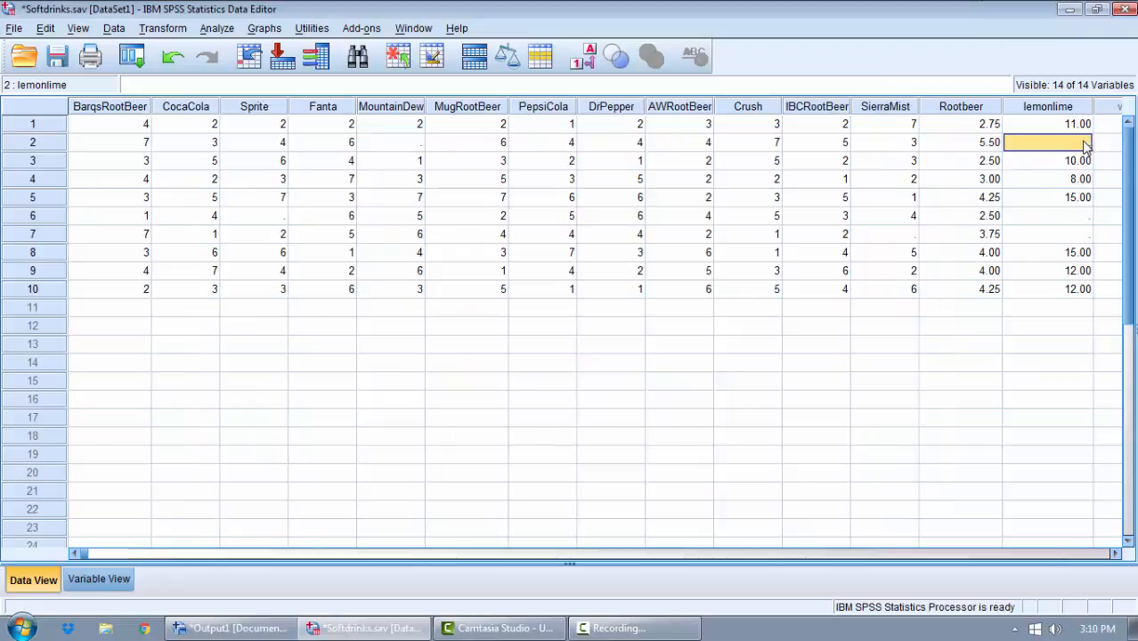
left_click(1081, 214)
left_click(1081, 235)
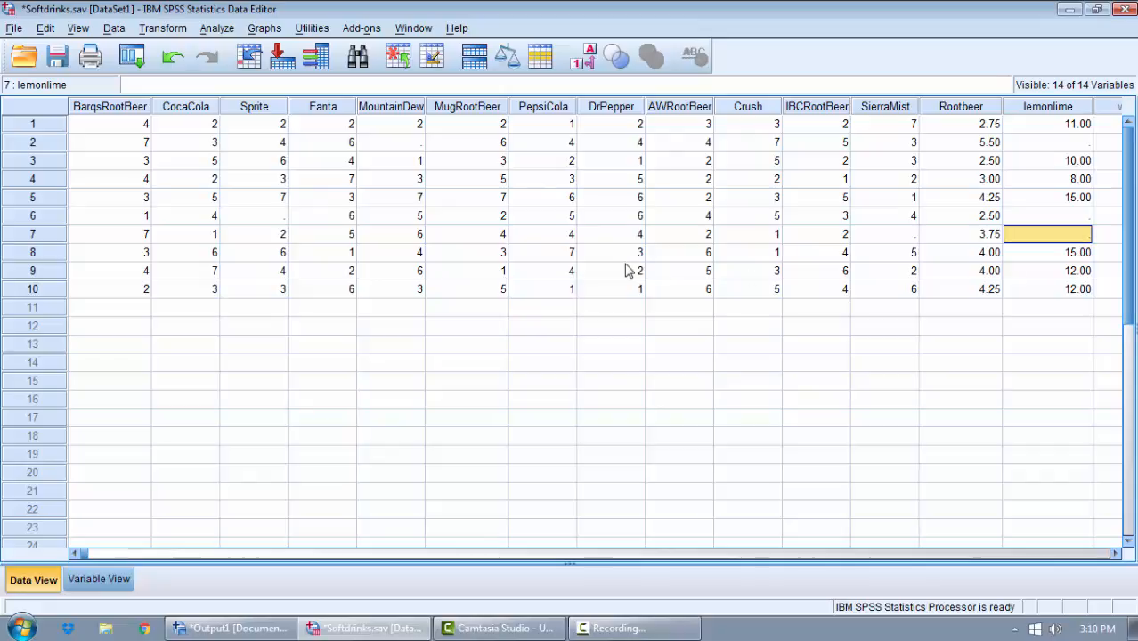
Reopen the lemonlime computation, remove the plus sign between SierraMist and MountainDew, and try to run the malformed expression.
left_click(192, 29)
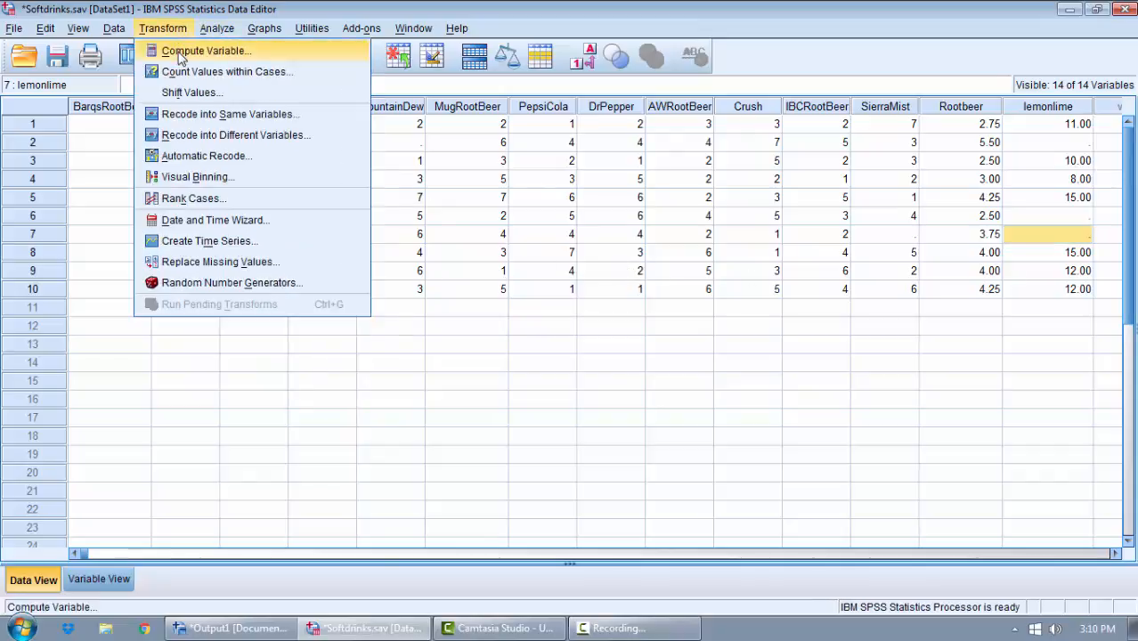
left_click(180, 51)
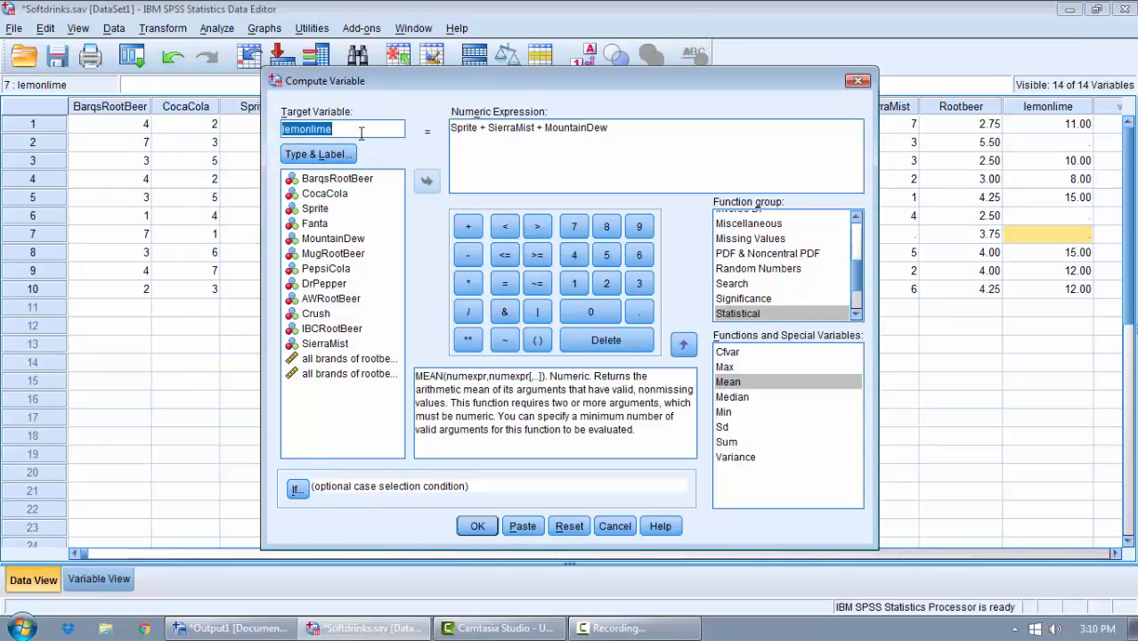
left_click(544, 127)
key("BackSpace")
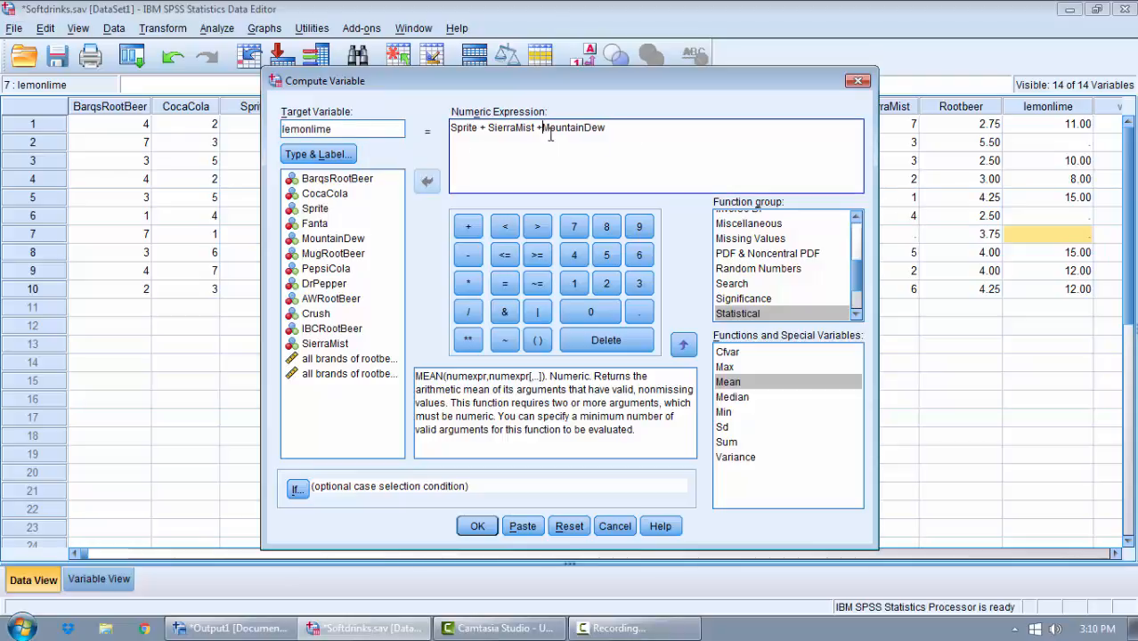
key("BackSpace")
key("BackSpace")
left_click(478, 527)
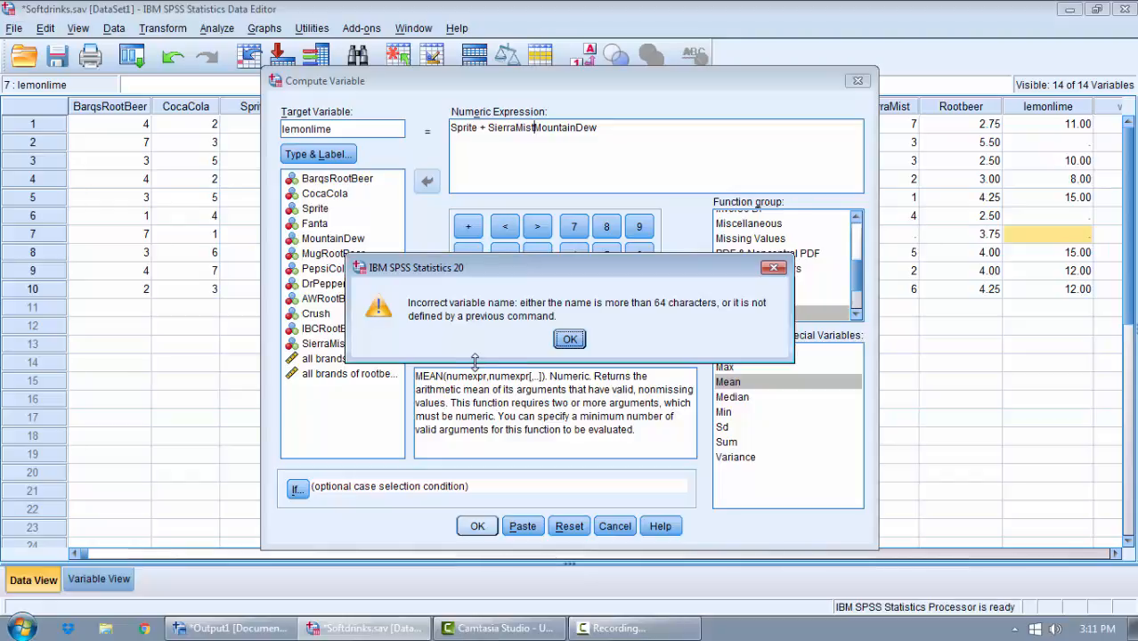
Dismiss the expression error and insert a comma between SierraMist and MountainDew in the lemonlime numeric expression.
left_click(570, 339)
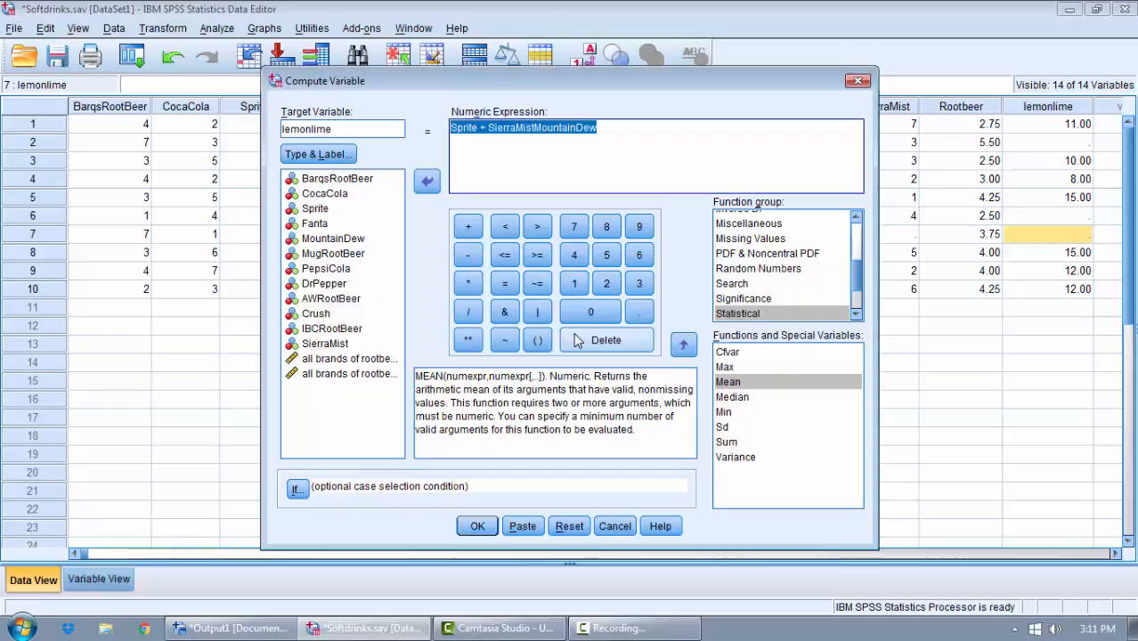
left_click(534, 128)
type(", ")
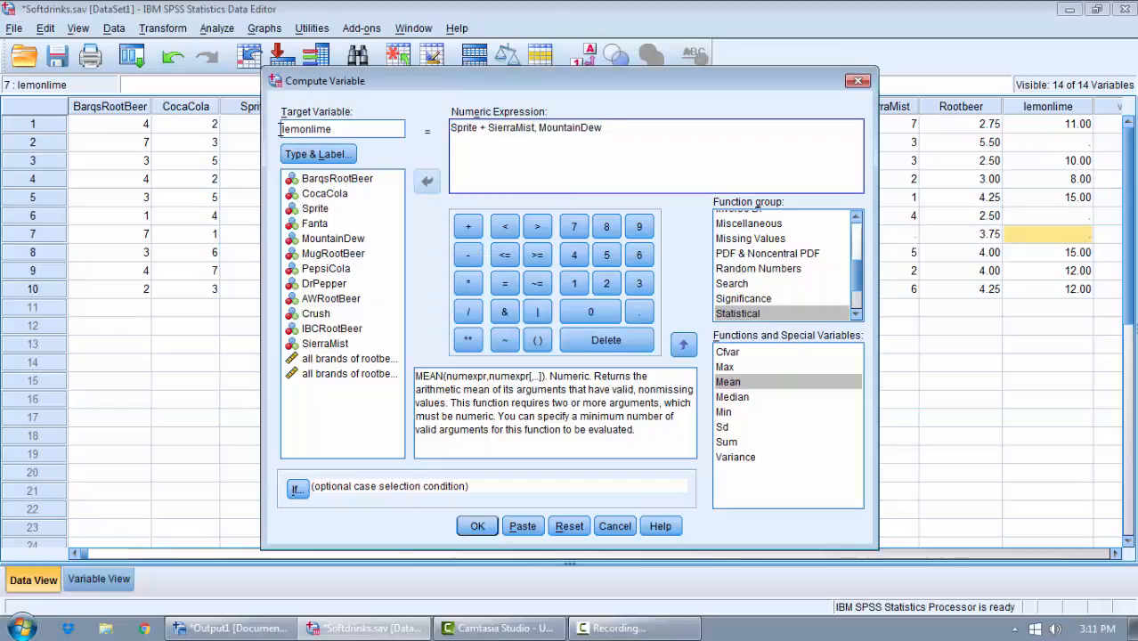
Change the target variable name to 1lemonlime and try to run the computation.
type("1")
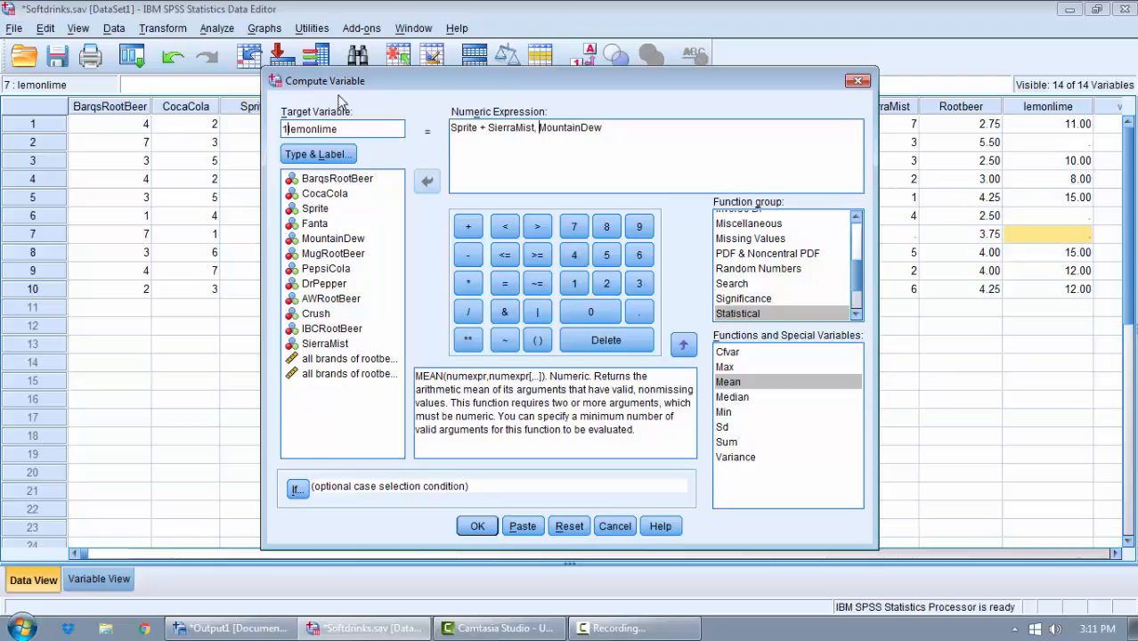
left_click(479, 526)
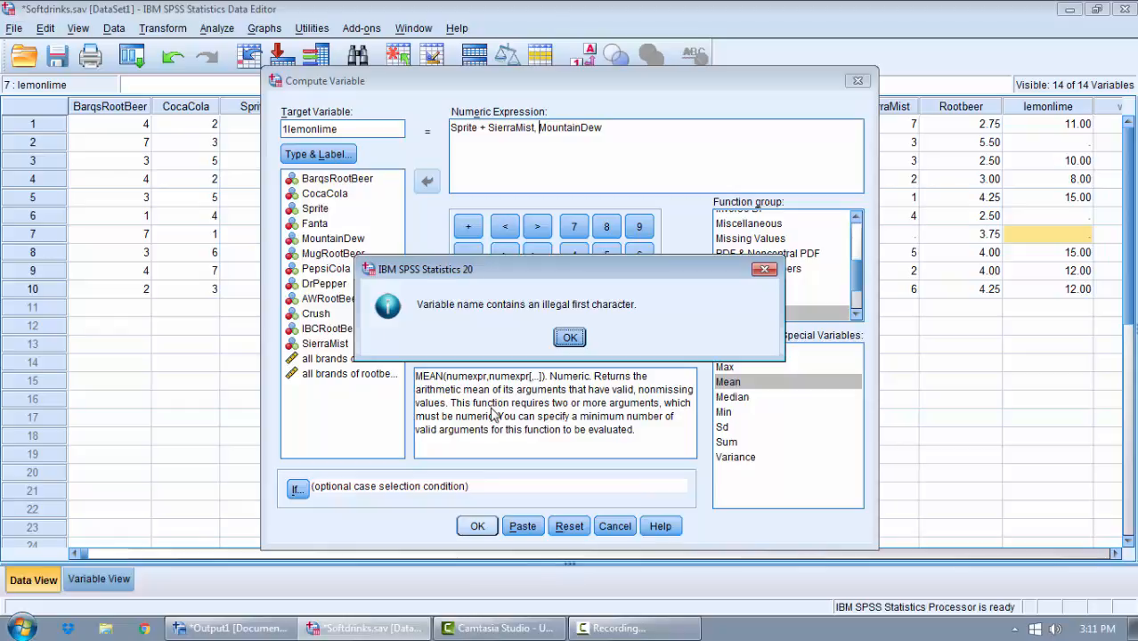
left_click(576, 339)
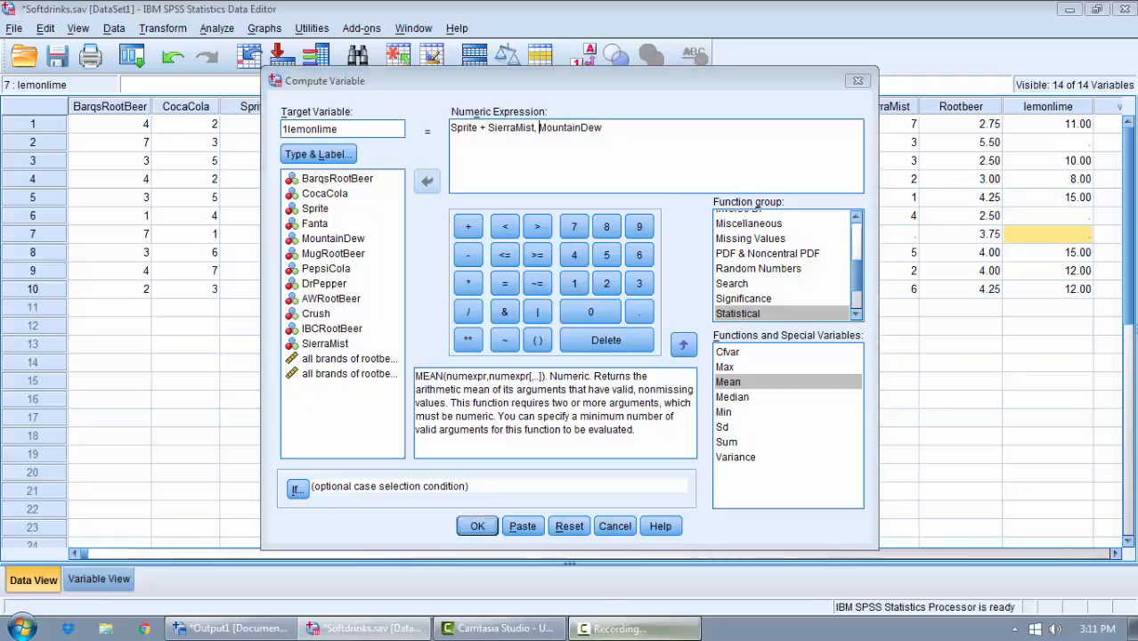
left_click(614, 627)
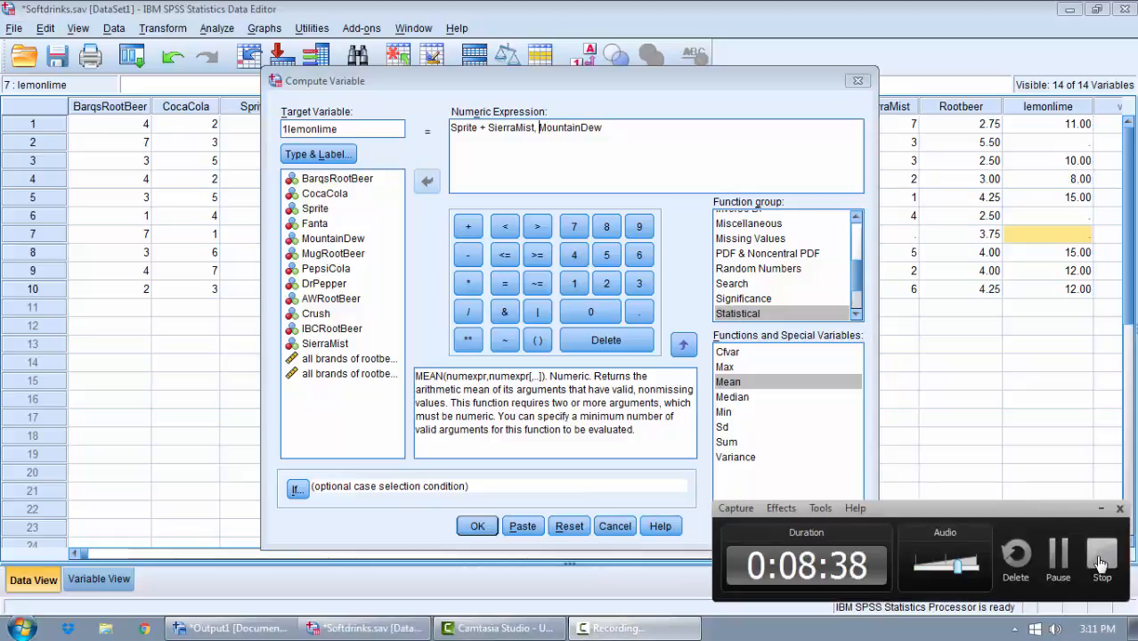